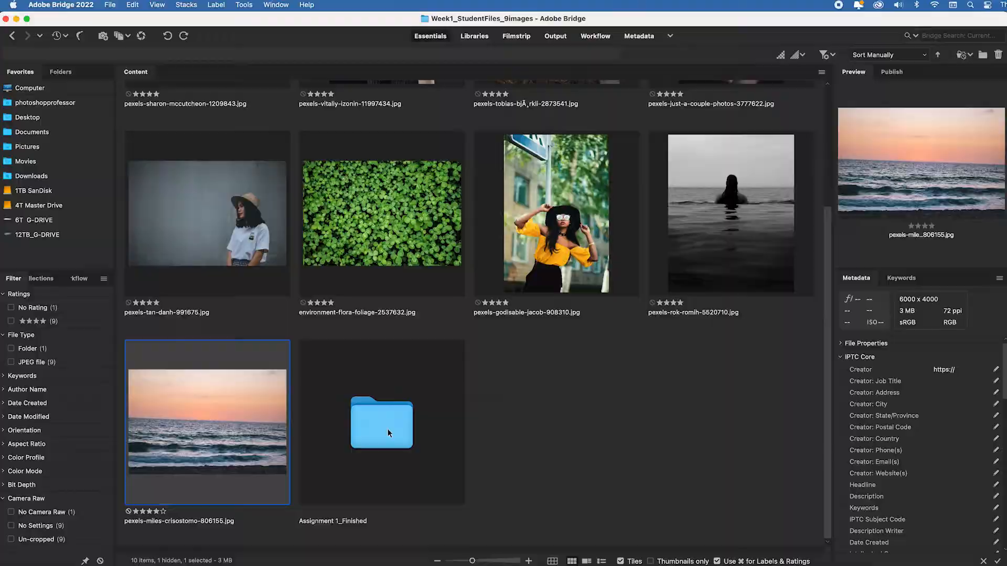
Open the Assignment 1_Finished folder and check the pixel dimensions of Studentname_4, 3, 2 and 1.
double_click(456, 417)
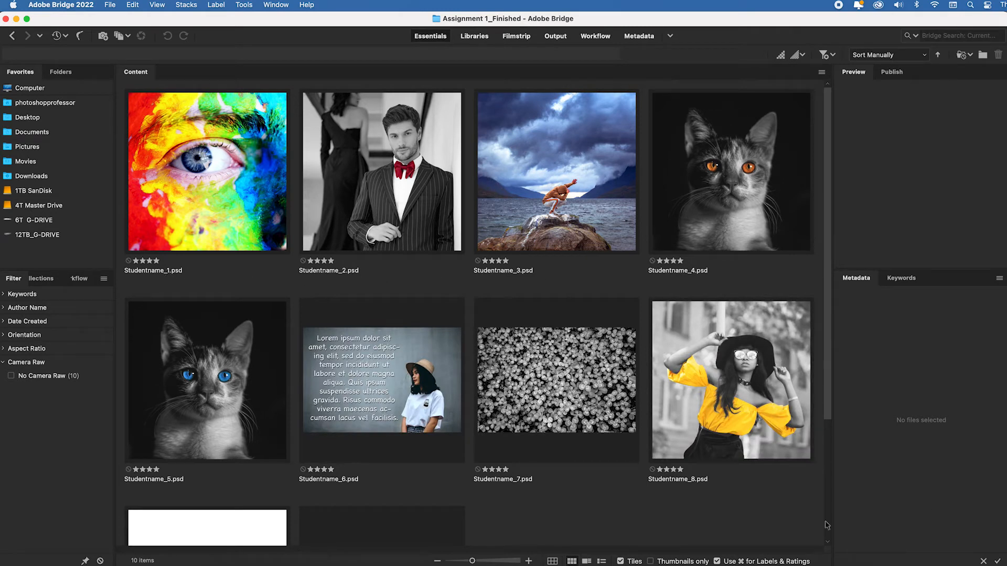
click(717, 216)
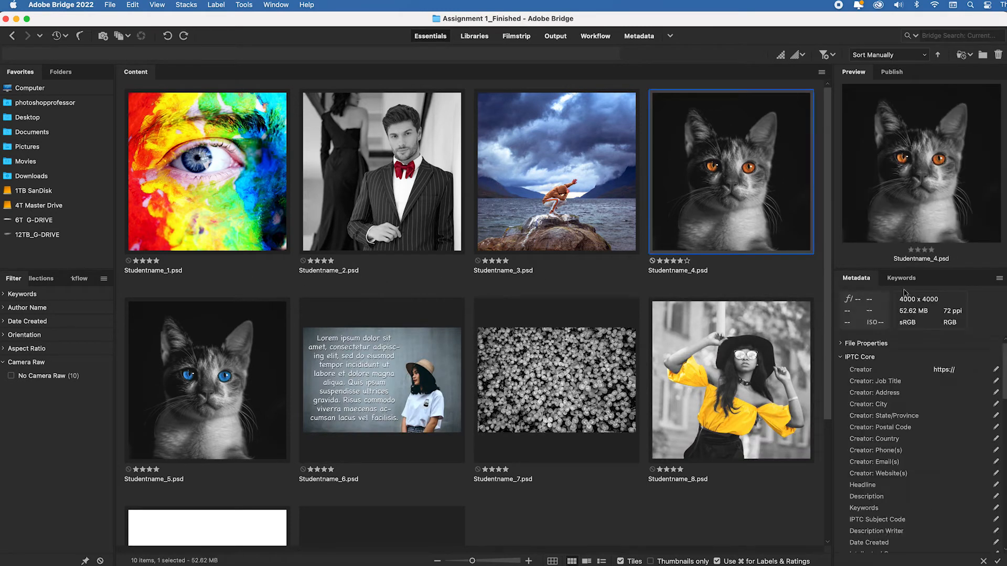
click(574, 195)
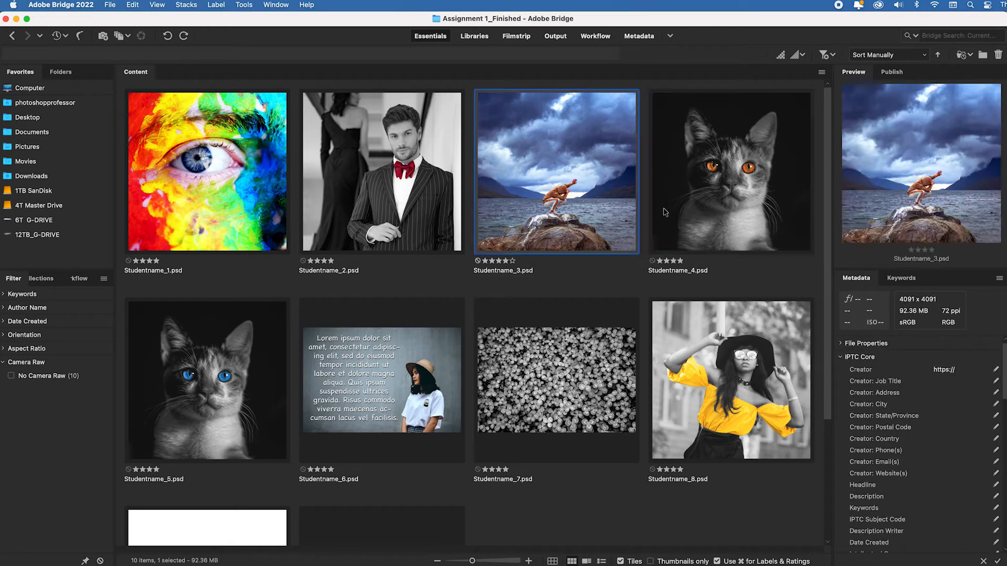
click(406, 216)
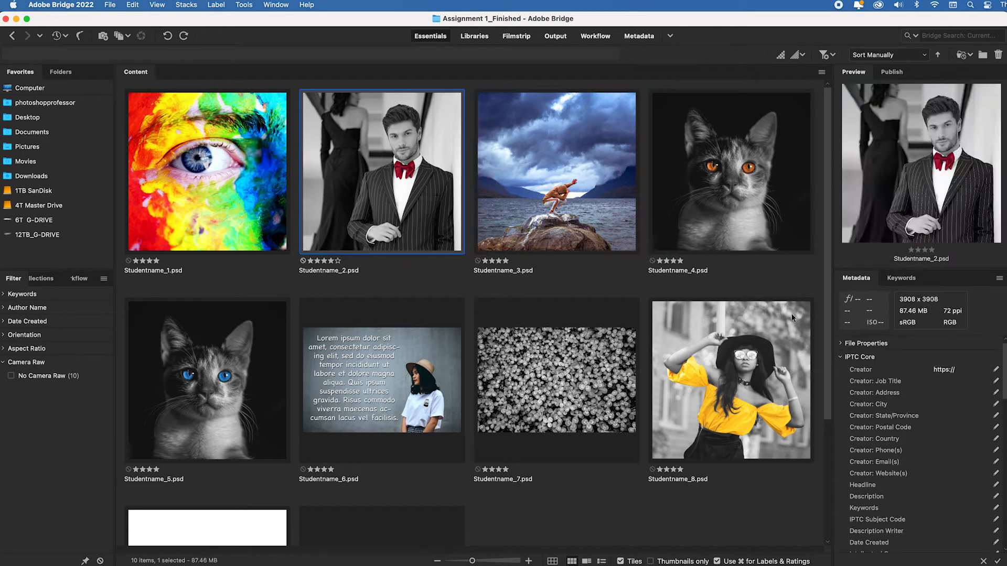
click(253, 232)
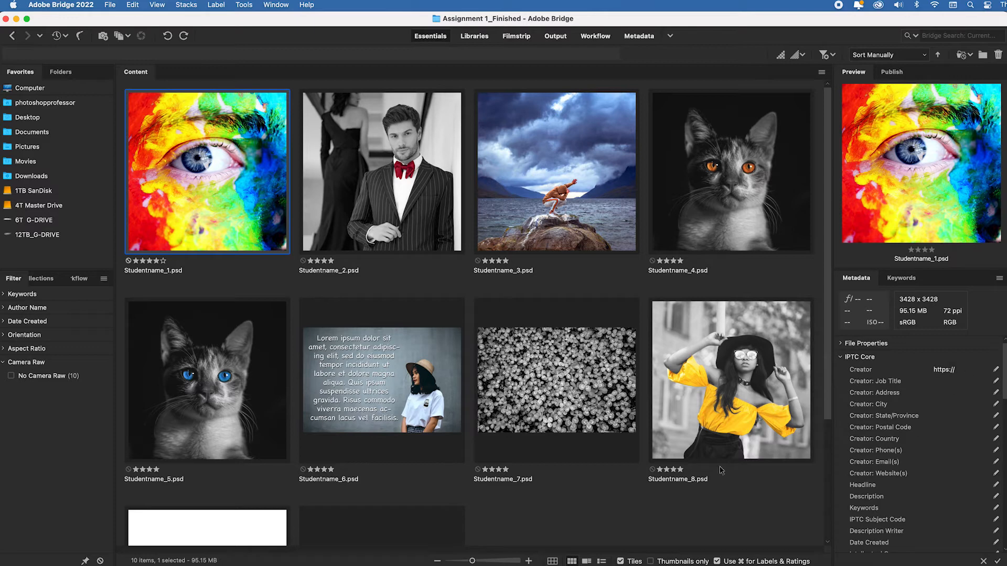
Shrink the thumbnails to fit all ten PSD files in view, select them all and send them to Photoshop's Image Processor.
scroll(532, 511, down, 3)
drag(473, 560, 466, 561)
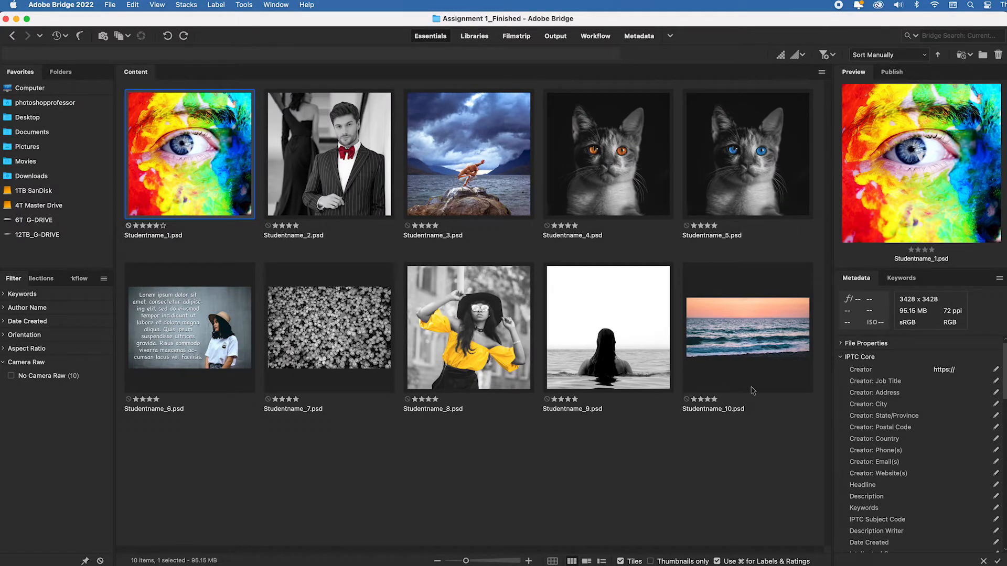
drag(782, 445, 184, 145)
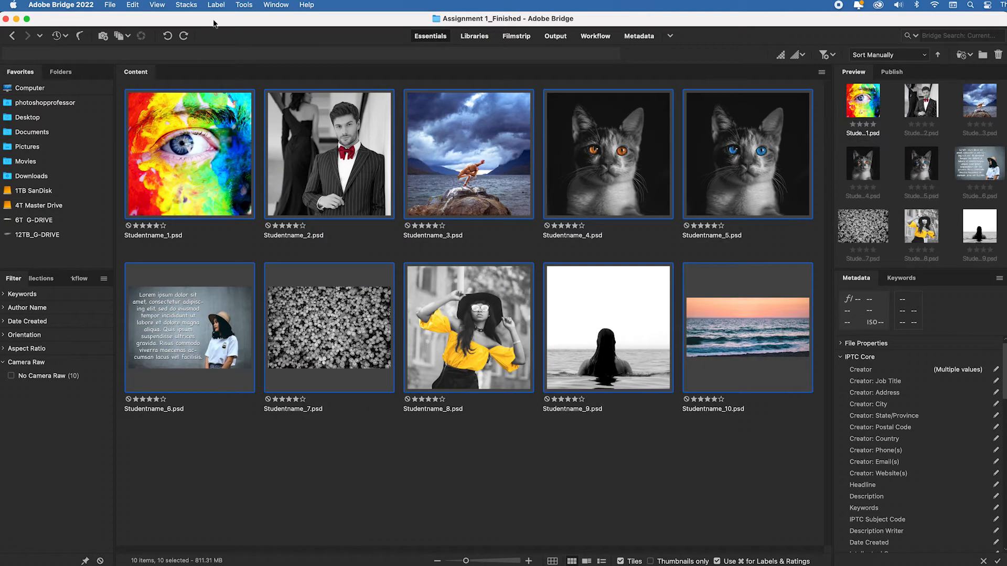
click(244, 6)
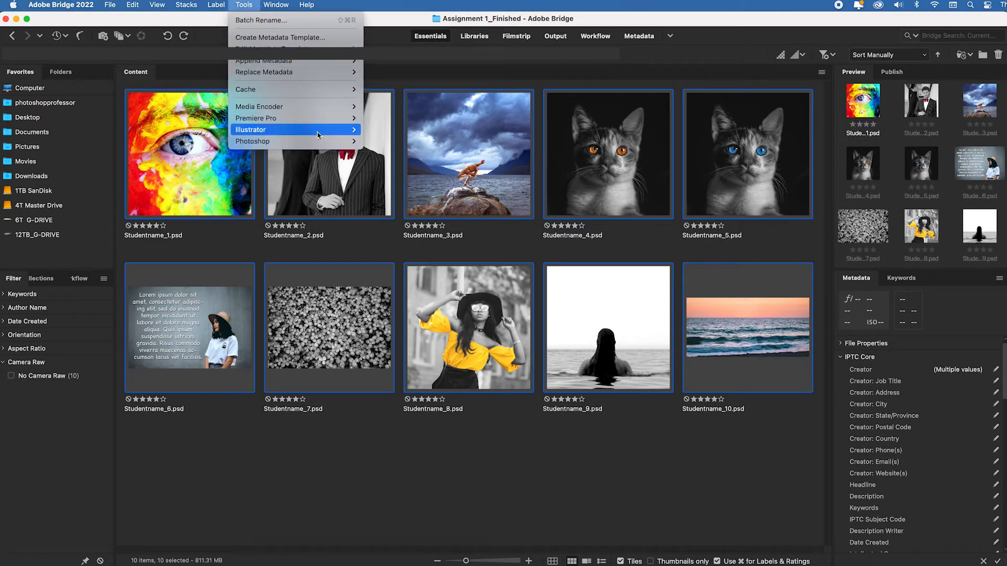
mouse_move(315, 142)
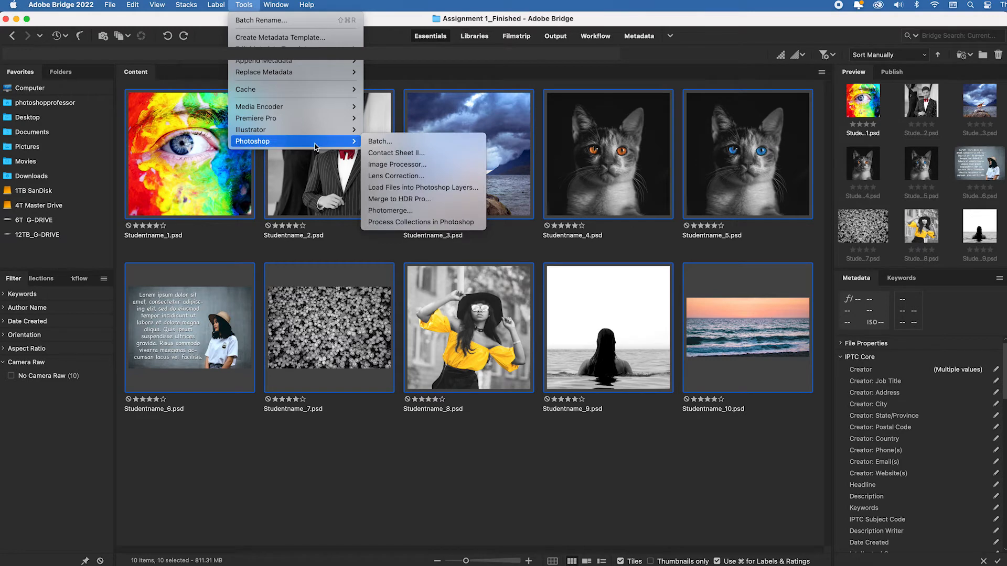
click(447, 168)
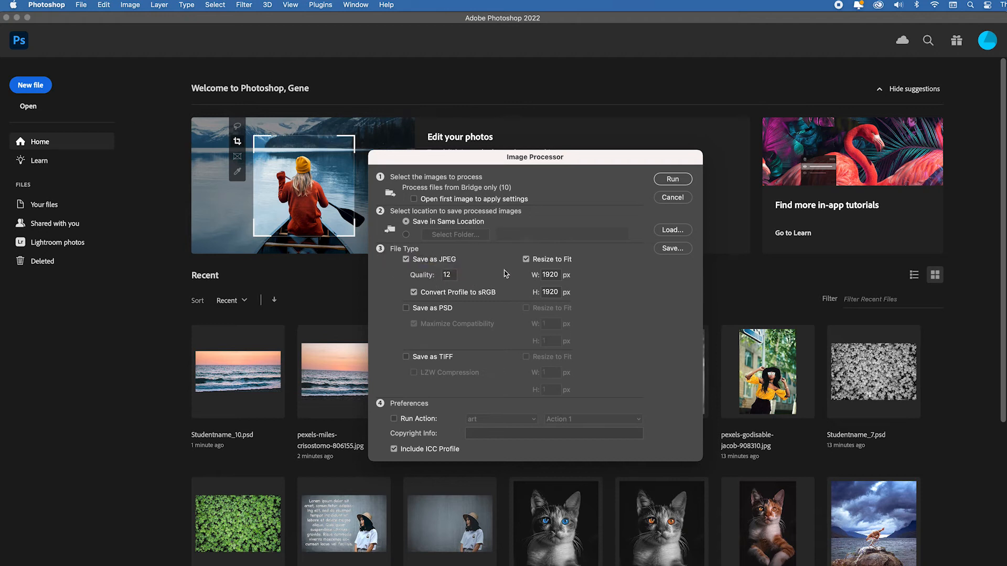
Keep Resize to Fit enabled for the JPEG output, exclude the ICC profile and run the Image Processor.
click(527, 260)
click(526, 261)
click(395, 451)
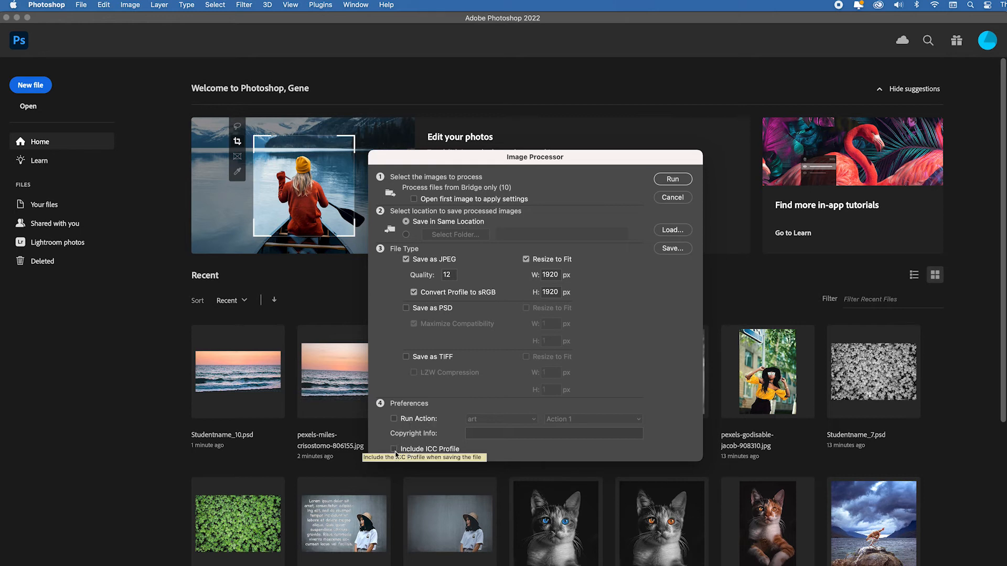
click(680, 182)
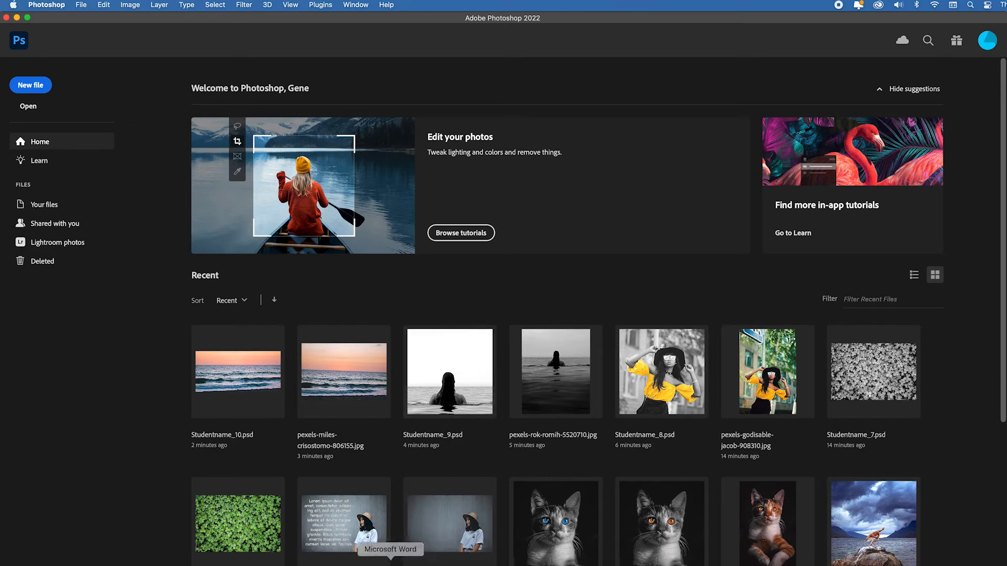
Switch back to Adobe Bridge and rename the new JPEG folder as "JPEG 1920 Finished".
click(465, 562)
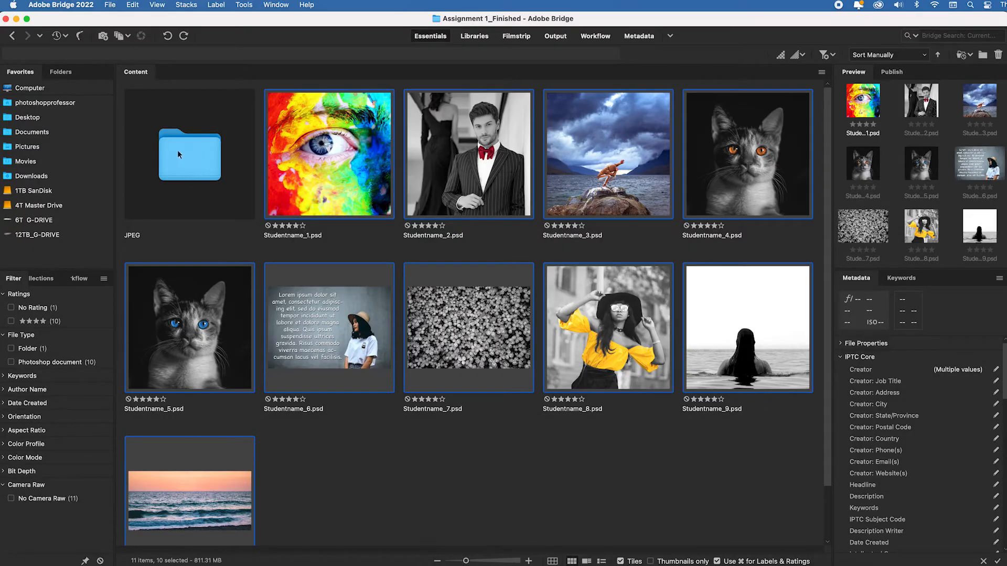
click(139, 240)
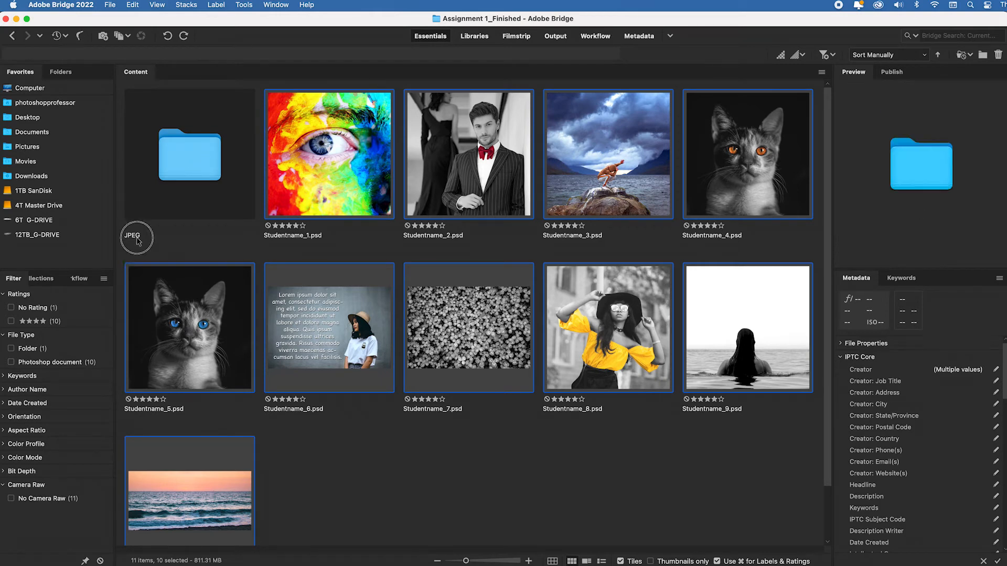
click(137, 237)
click(208, 235)
text(1)
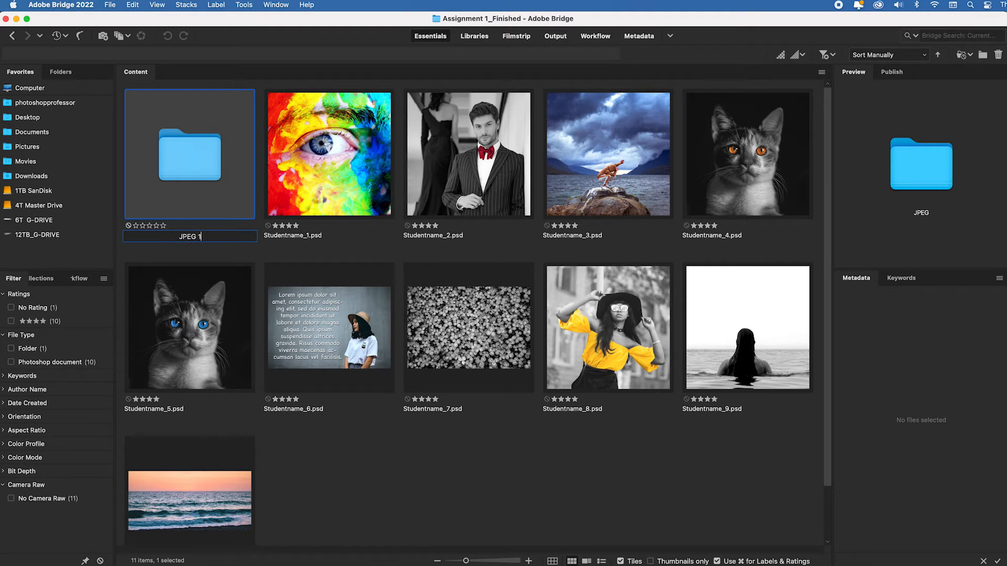
text(920 Finished)
click(200, 175)
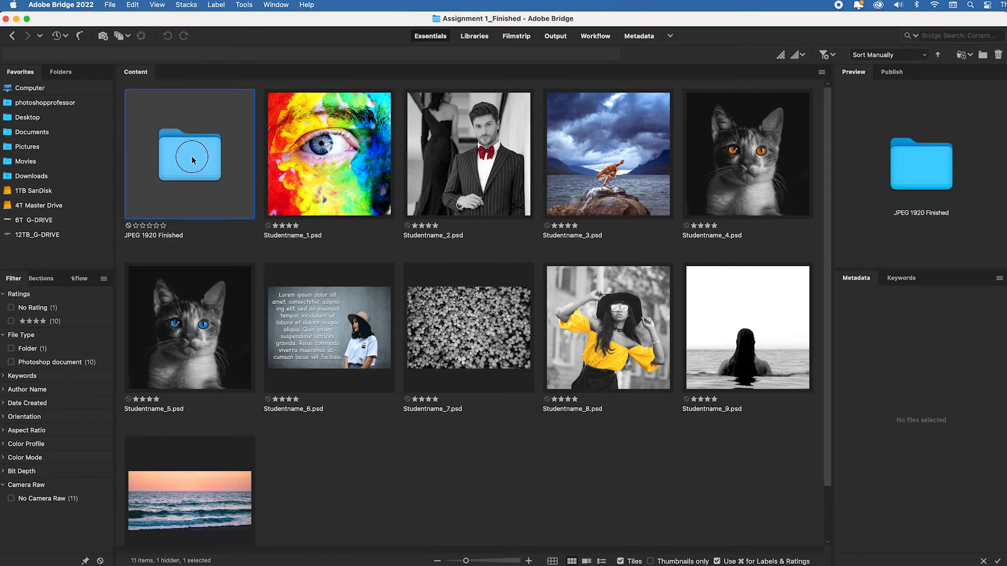
Open the JPEG 1920 Finished folder and check the pixel dimensions of the exported square and landscape images.
double_click(192, 160)
click(140, 204)
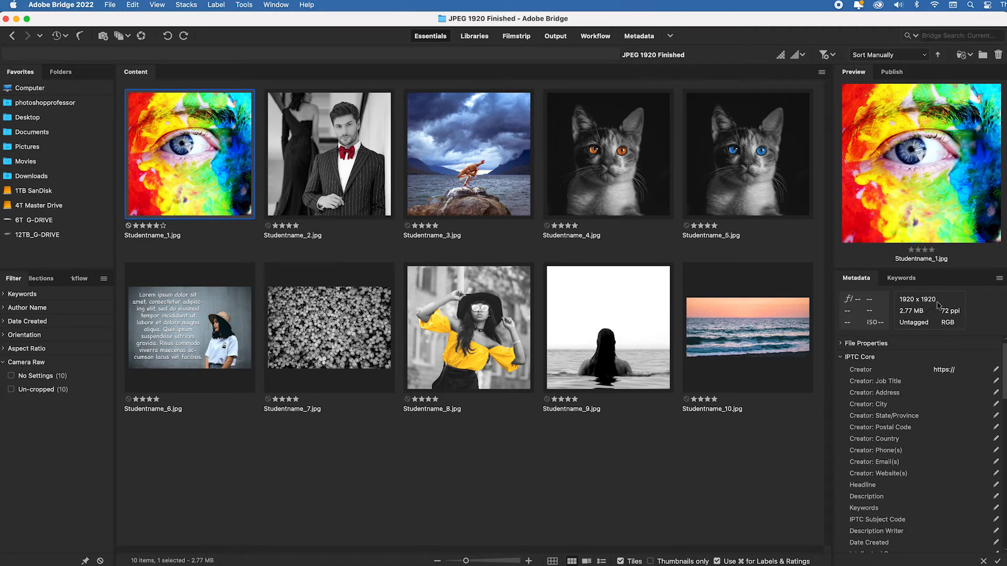
click(361, 189)
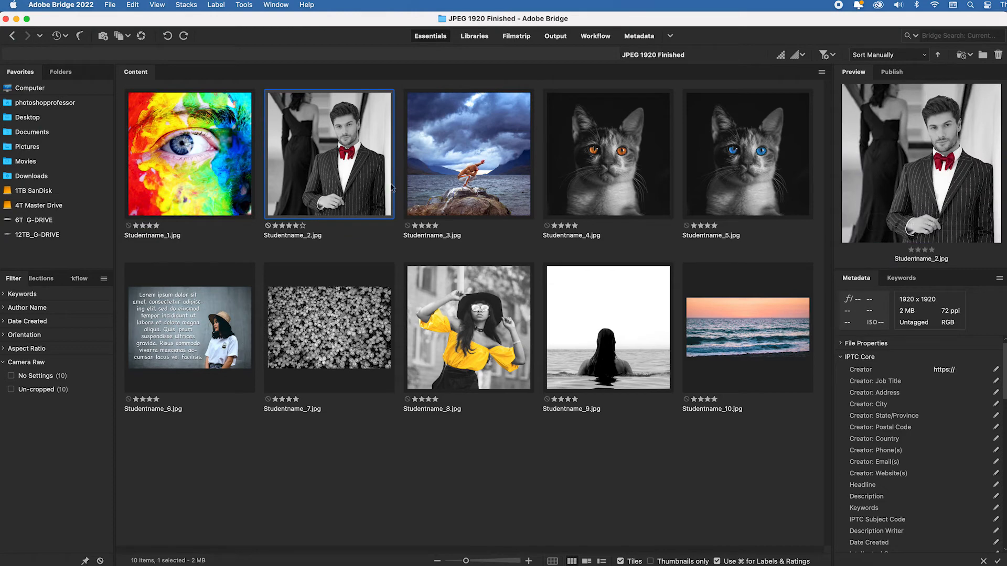
click(477, 189)
click(641, 190)
click(732, 199)
click(175, 357)
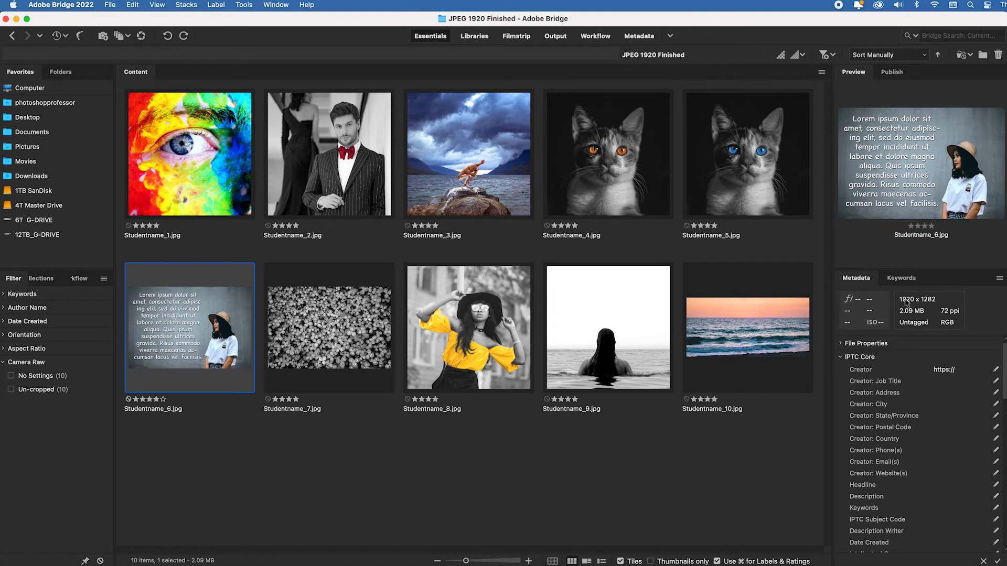
click(777, 334)
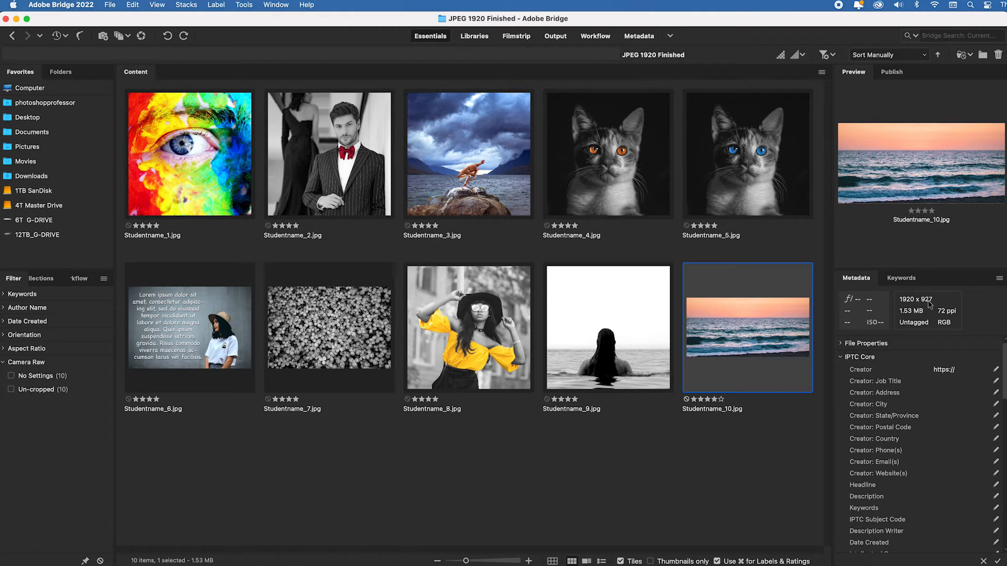
click(352, 337)
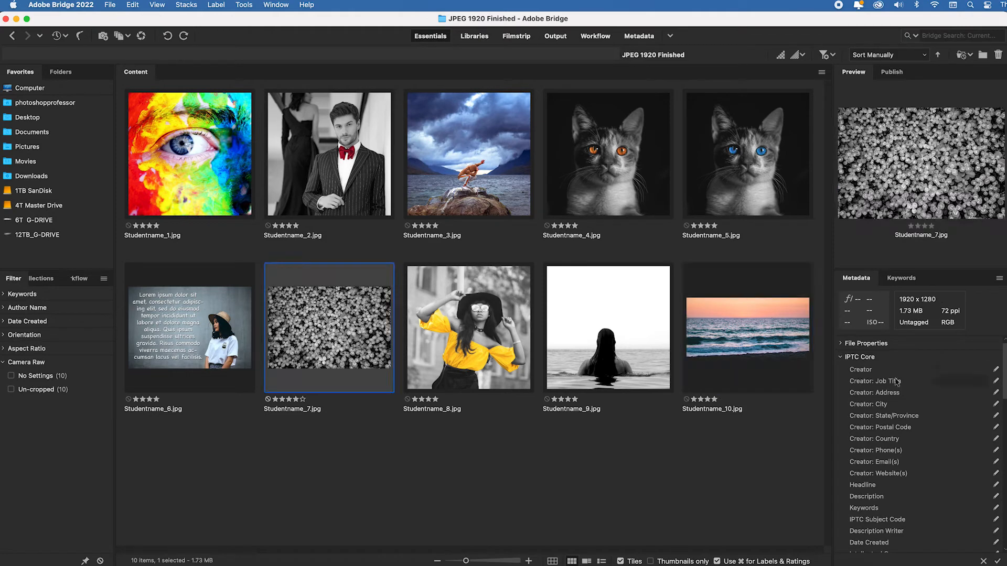
click(720, 329)
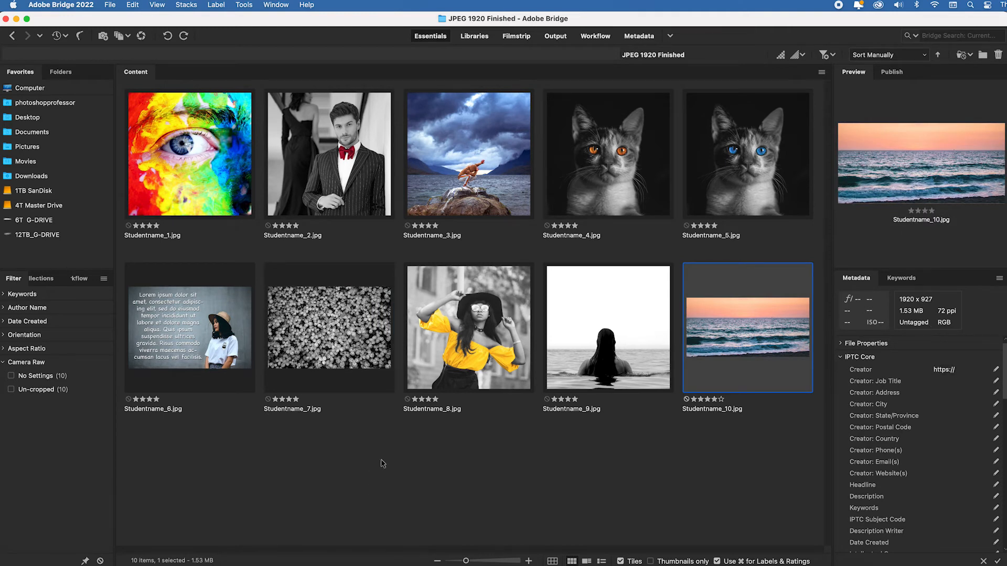
click(751, 480)
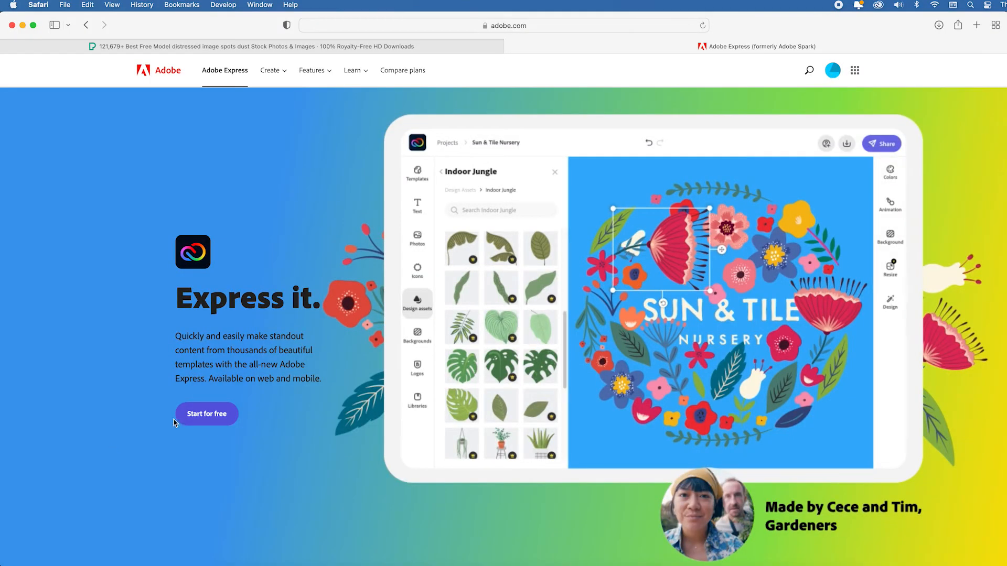
Start Adobe Express from its website in Safari and create a new web page project.
click(233, 416)
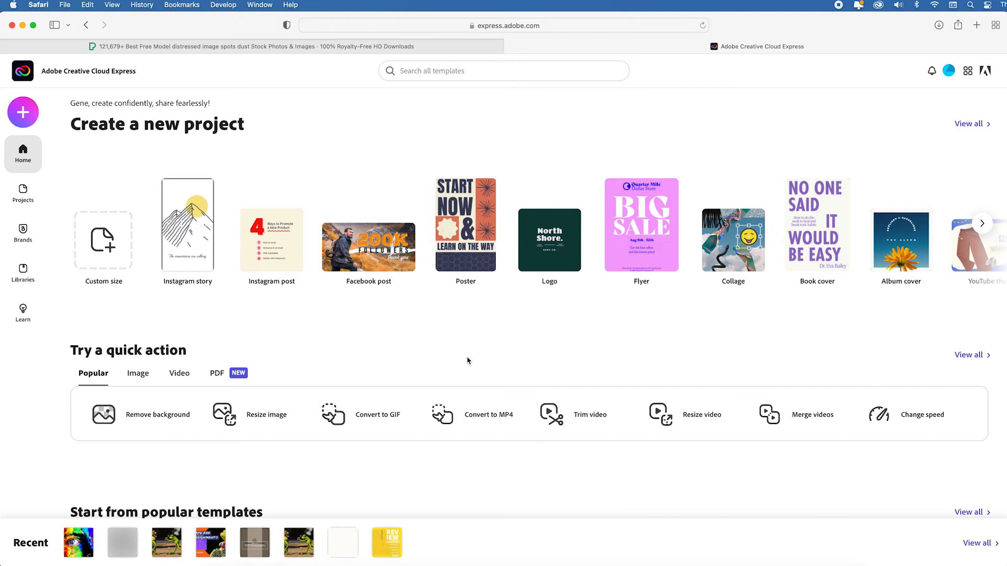
click(22, 113)
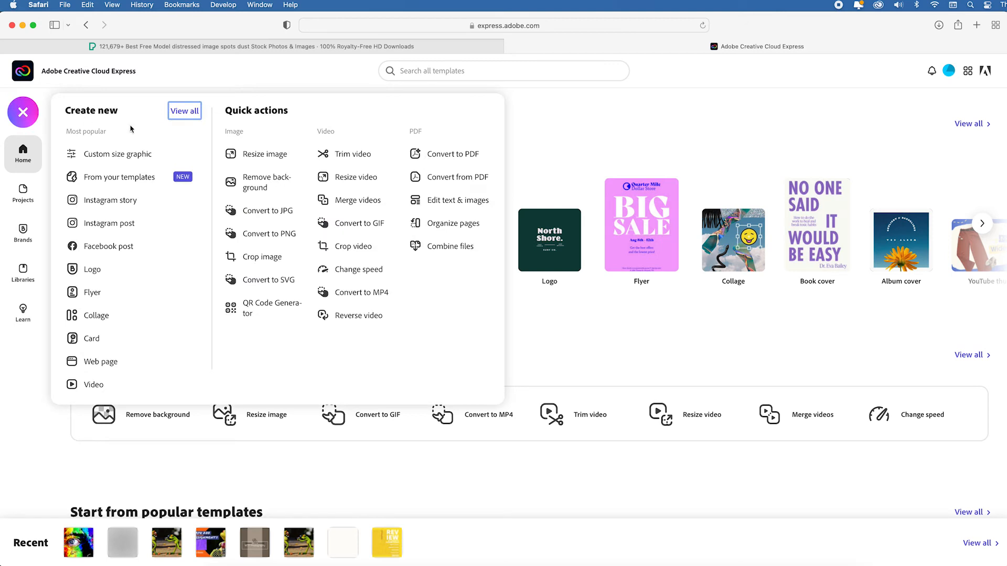
click(153, 361)
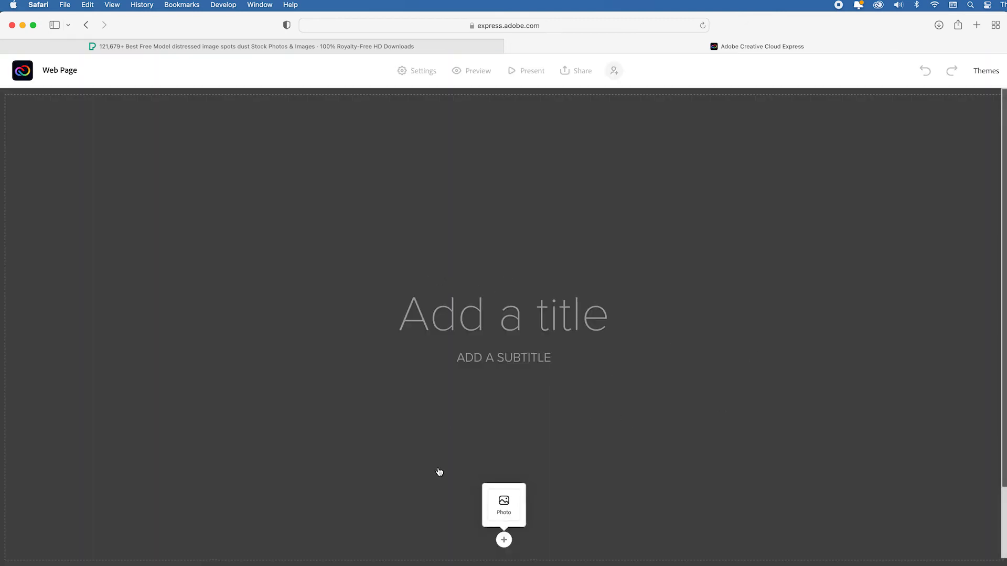
Upload Studentname_1.jpg from the JPEG 1920 Finished folder as the background photo of the title section.
click(504, 504)
click(915, 136)
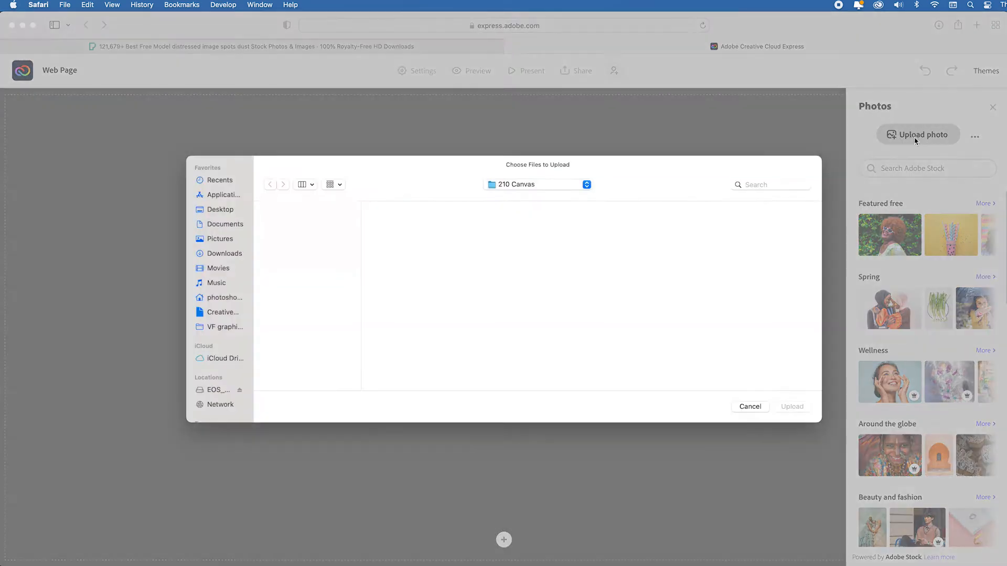
click(550, 213)
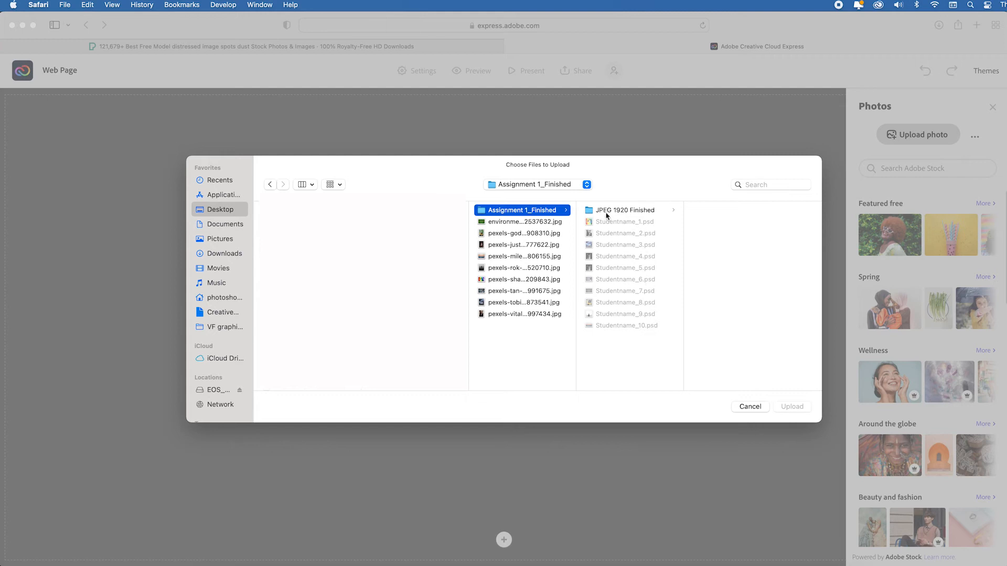
click(635, 211)
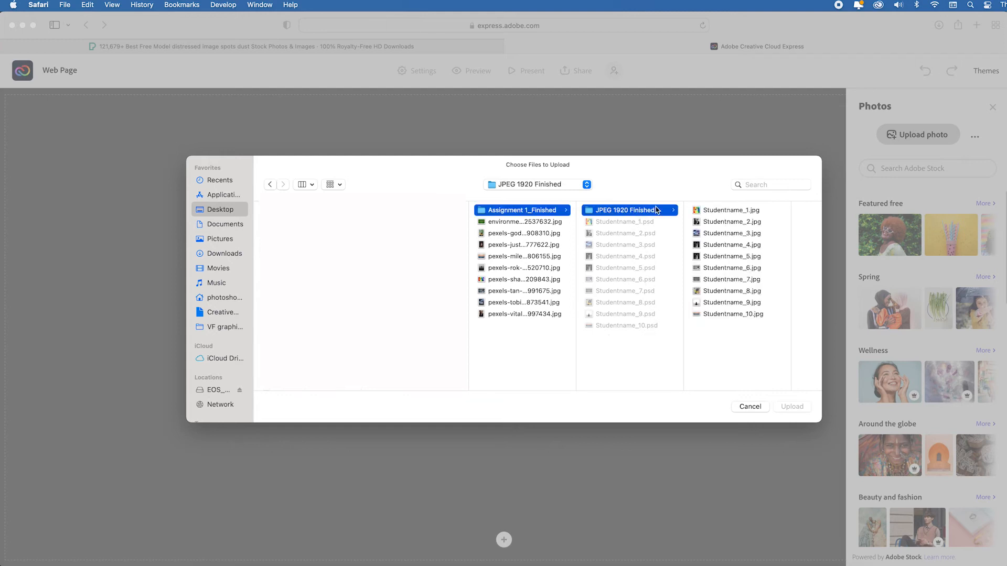
click(730, 210)
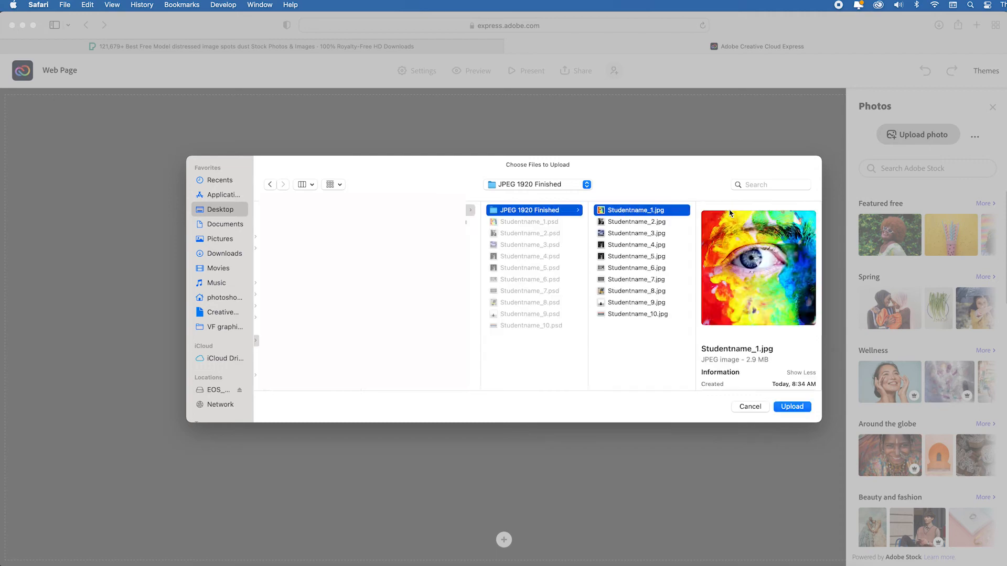
click(792, 407)
Set the title photo's focal point on the paint to the lower left of the eye and save it.
drag(565, 252, 511, 262)
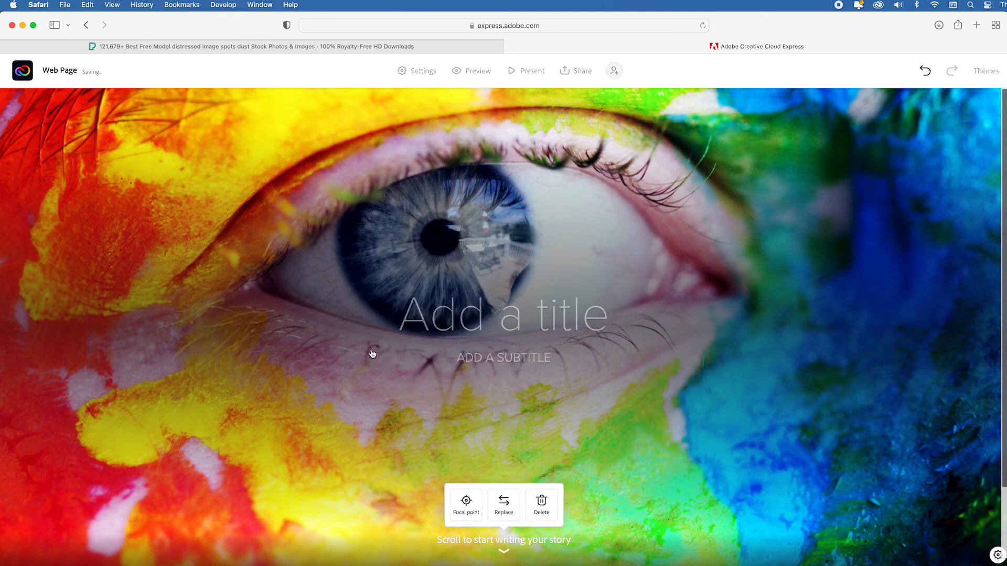
click(466, 505)
drag(508, 411, 134, 355)
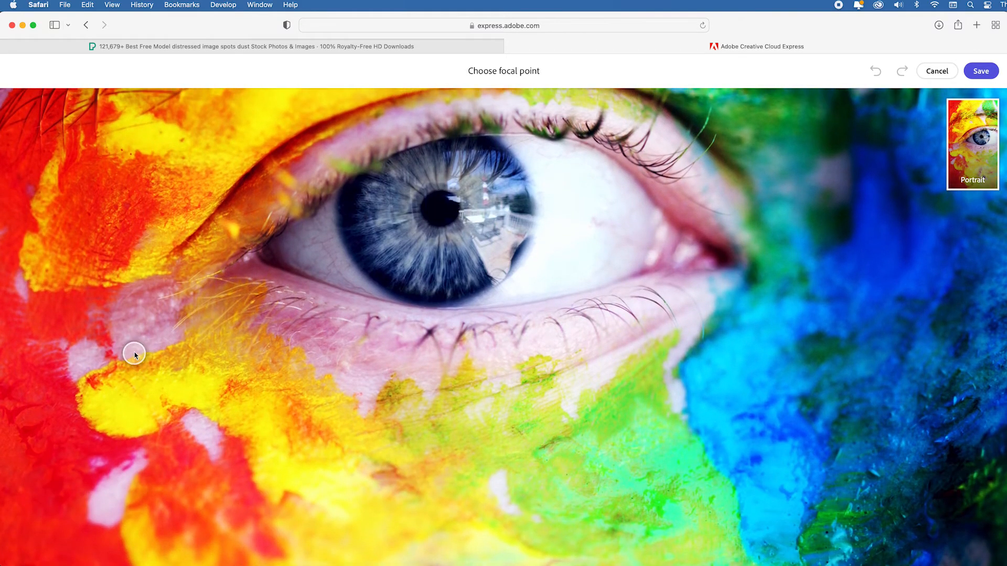
click(981, 71)
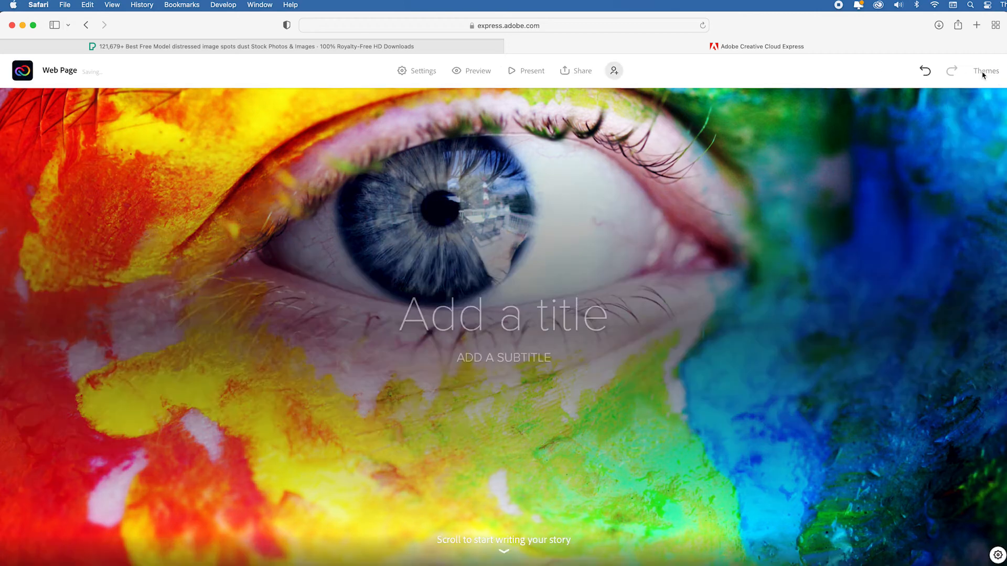
Enter "Assignment 1" as the web page's title over the cover photo.
click(460, 321)
text(Assig)
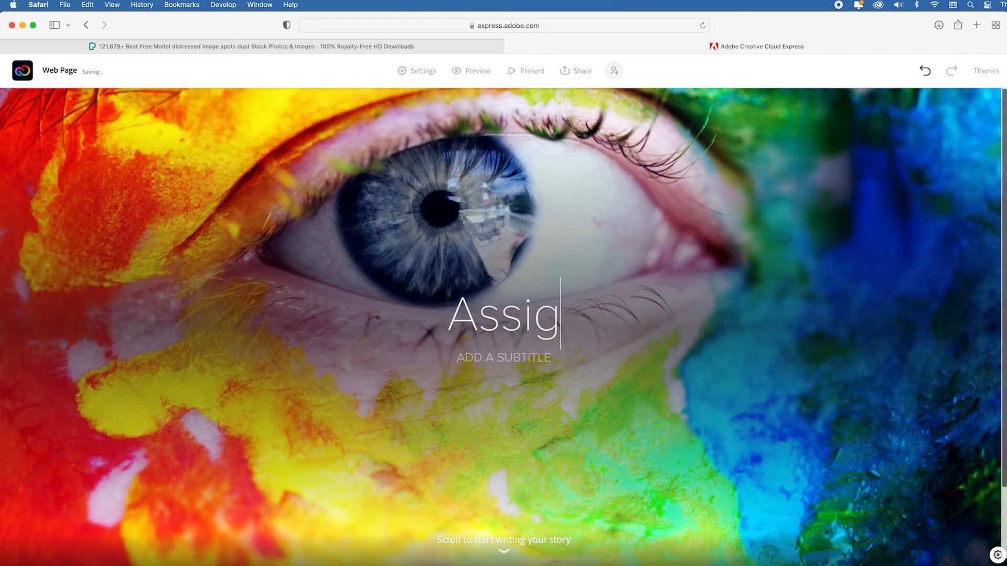
text(nment 1)
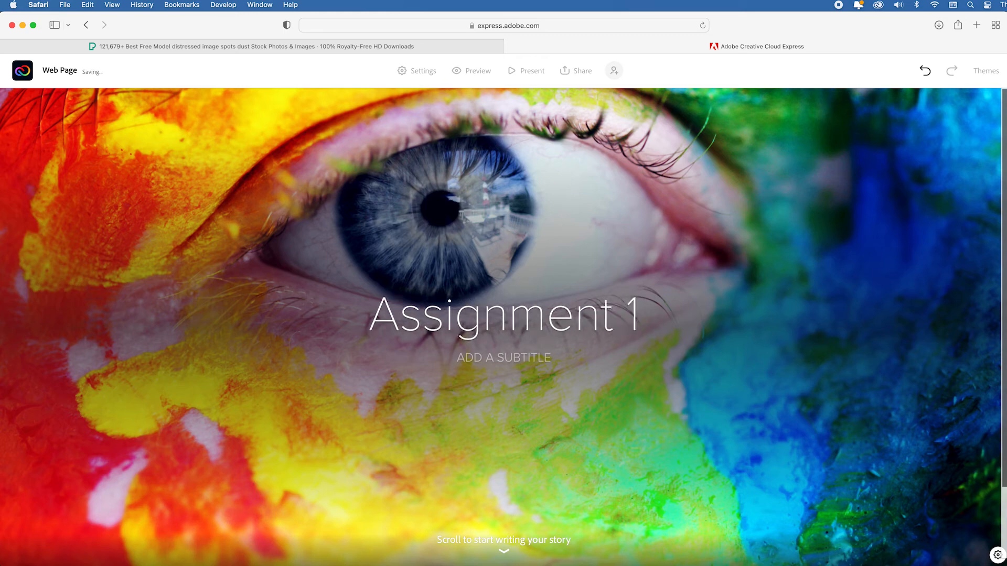
Enter "STUDENT NAME" as the subtitle beneath the Assignment 1 title.
key(Return)
text(STUDENT NAME)
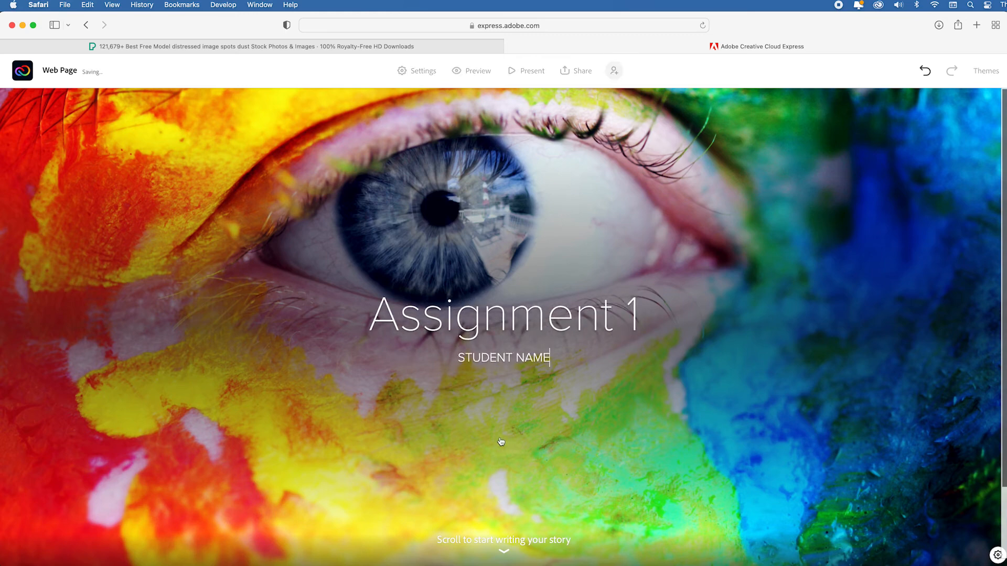
Add a photo grid below the title section and upload Studentname_1.jpg through Studentname_10.jpg from the JPEG 1920 Finished folder.
scroll(503, 442, down, 2)
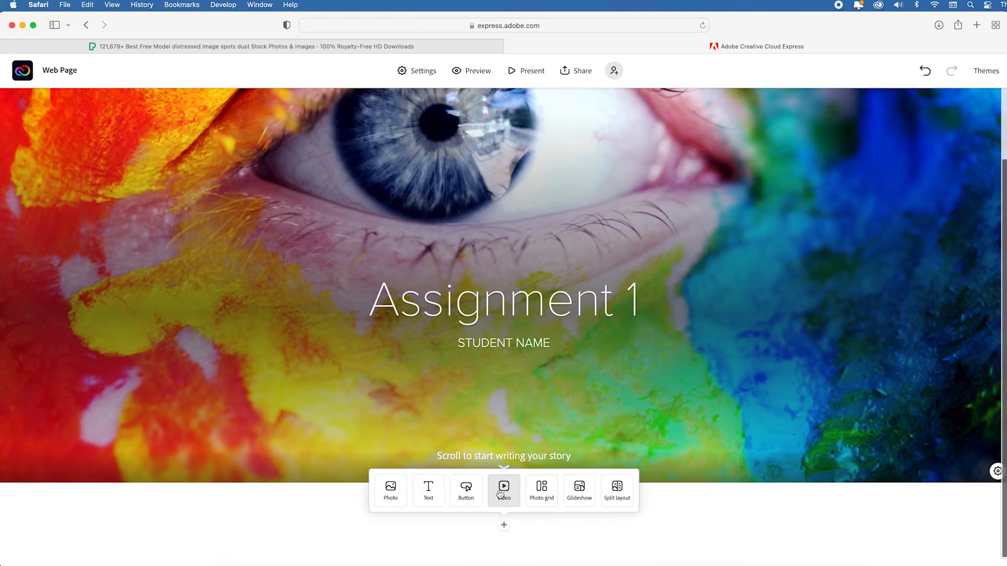
click(542, 490)
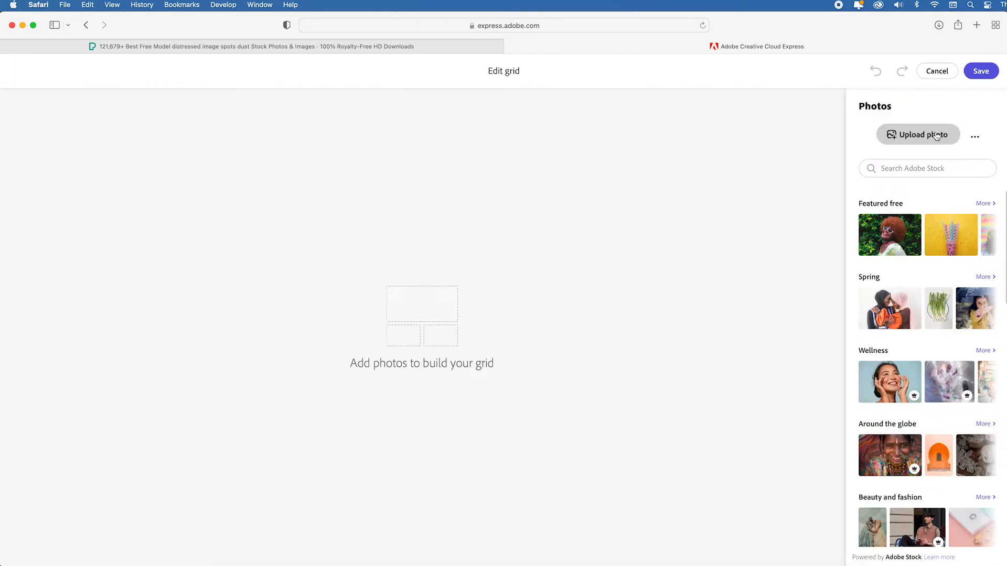
click(923, 134)
drag(329, 345, 286, 208)
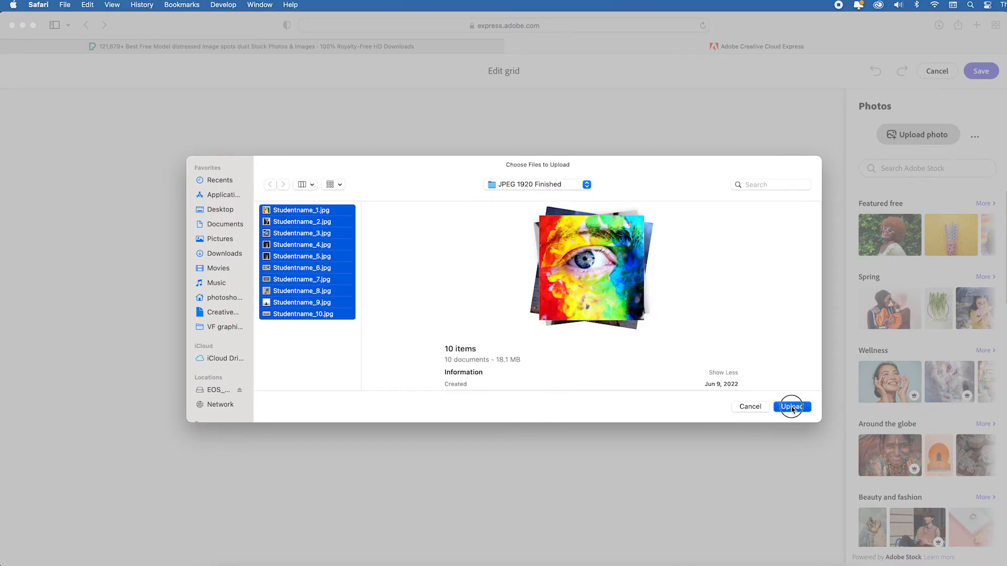
click(795, 407)
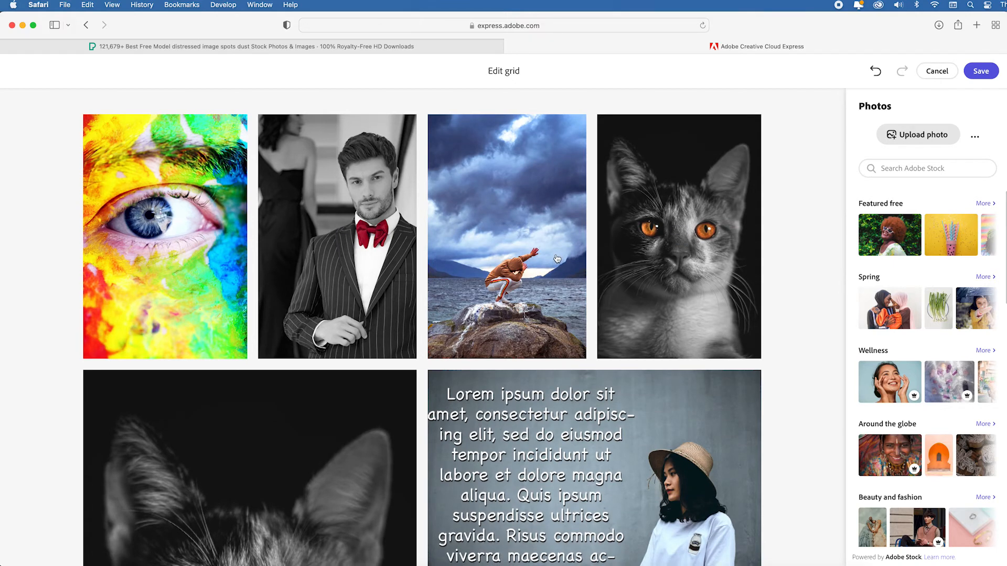
Examine the arrangement of all the uploaded photos in the grid, from the first row to the last.
scroll(557, 259, down, 5)
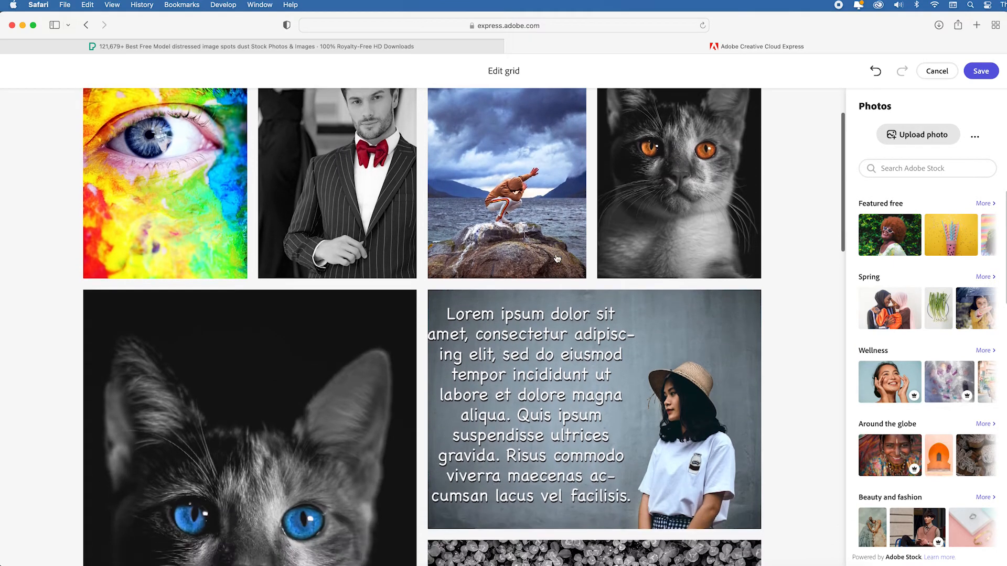
scroll(556, 258, down, 2)
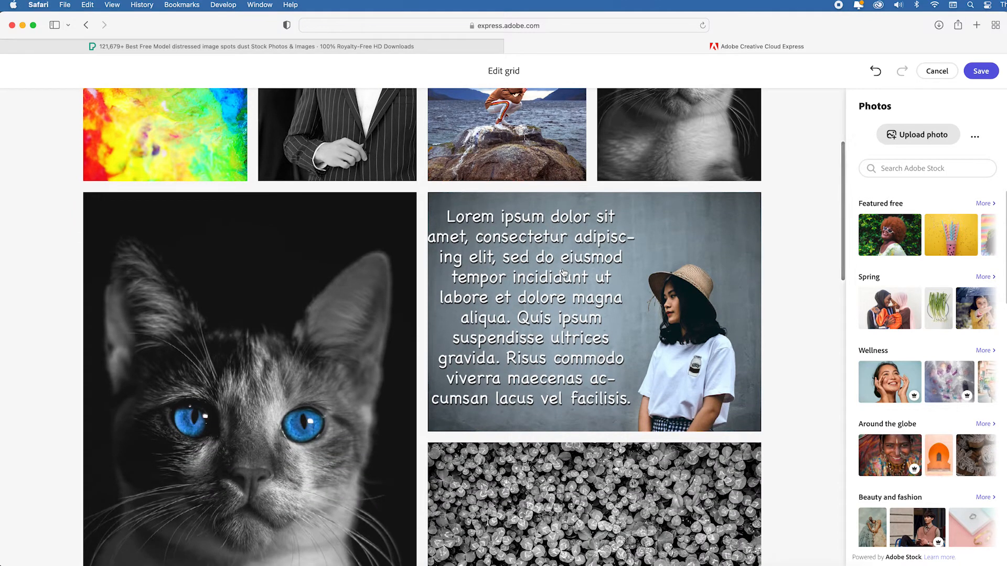
scroll(558, 273, up, 4)
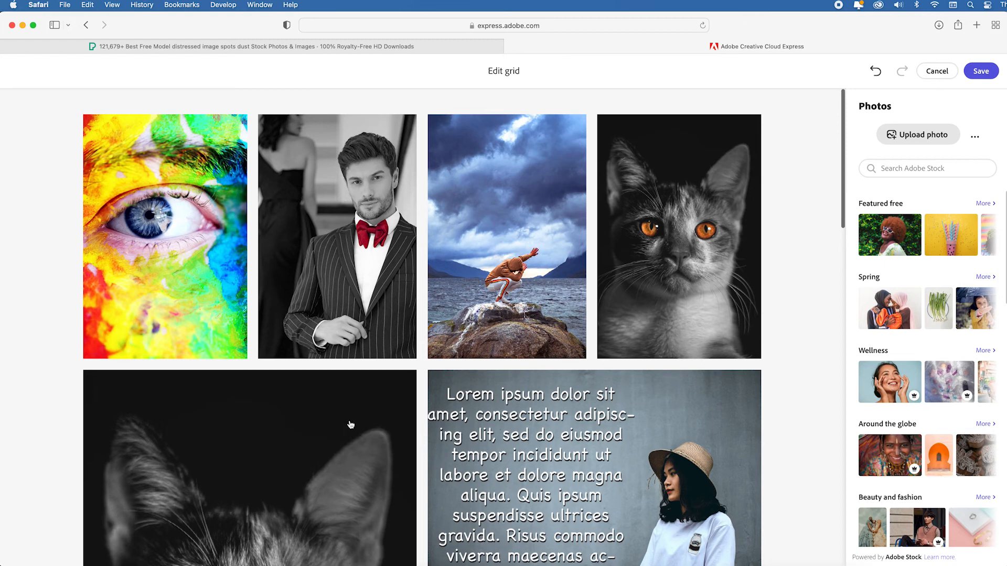
scroll(358, 419, down, 5)
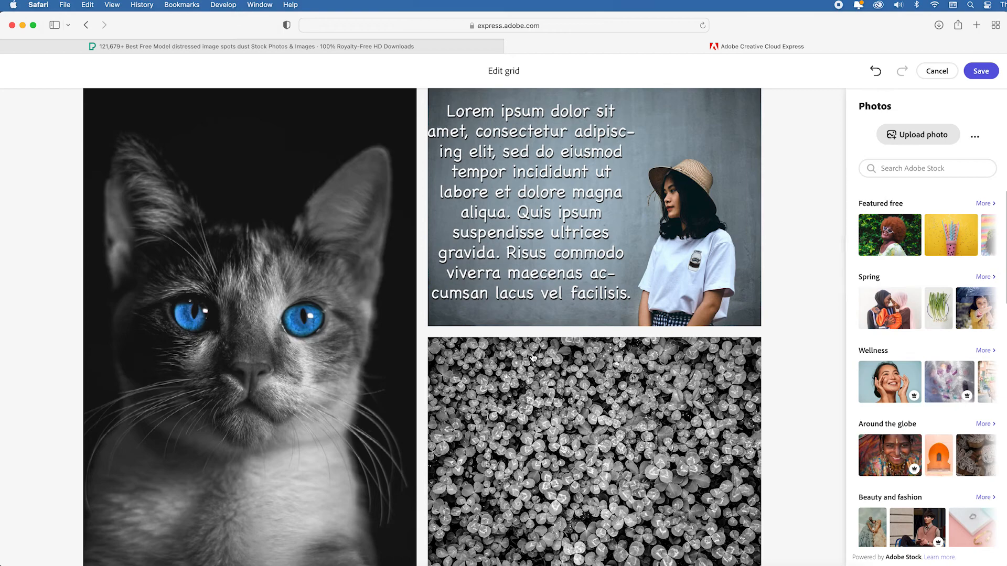
scroll(532, 358, down, 8)
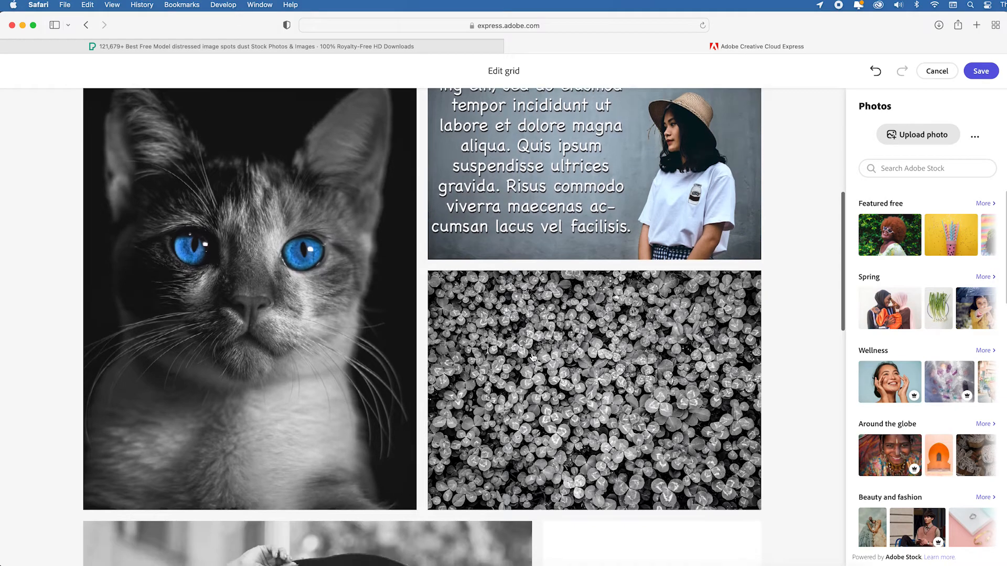
scroll(532, 358, down, 5)
scroll(534, 357, up, 15)
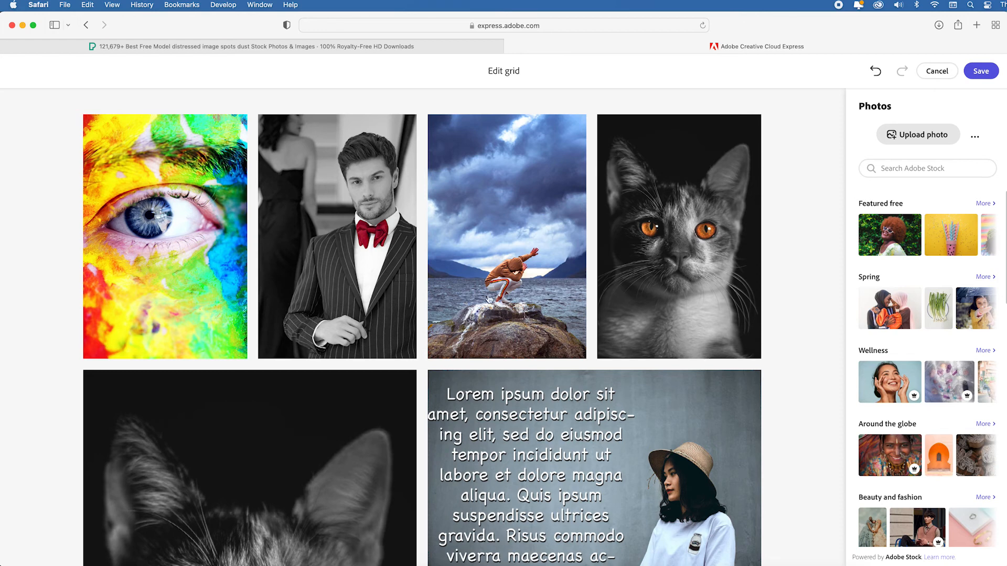
Try reordering the orange-eyed cat photo backward and forward in the grid, and return it to fourth place.
click(651, 317)
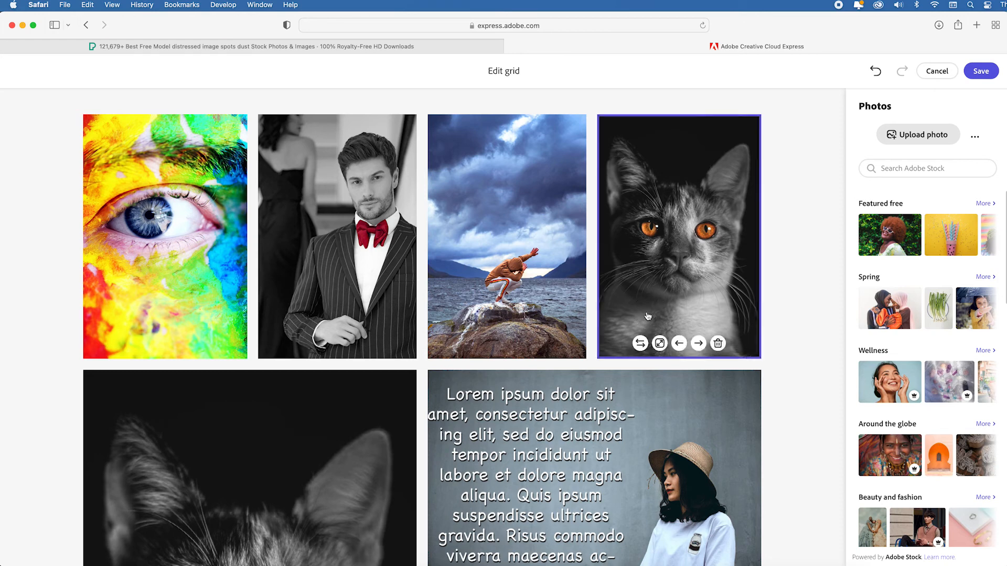
click(679, 344)
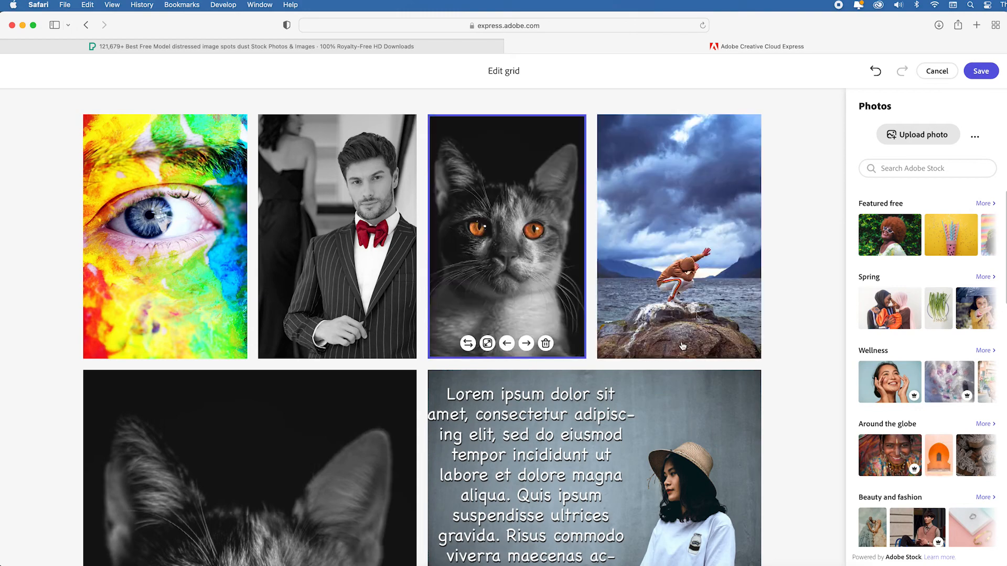
click(526, 343)
click(698, 344)
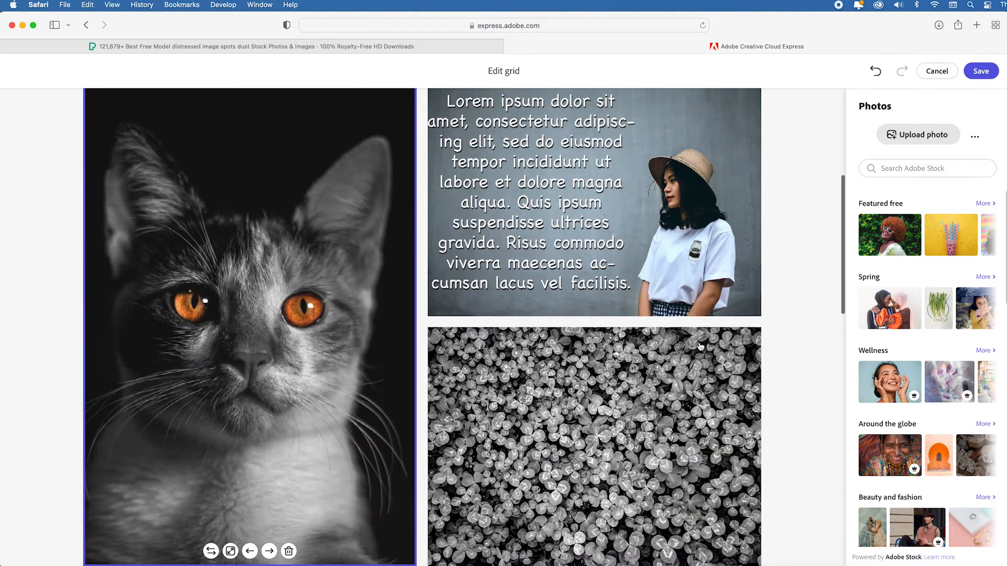
click(250, 551)
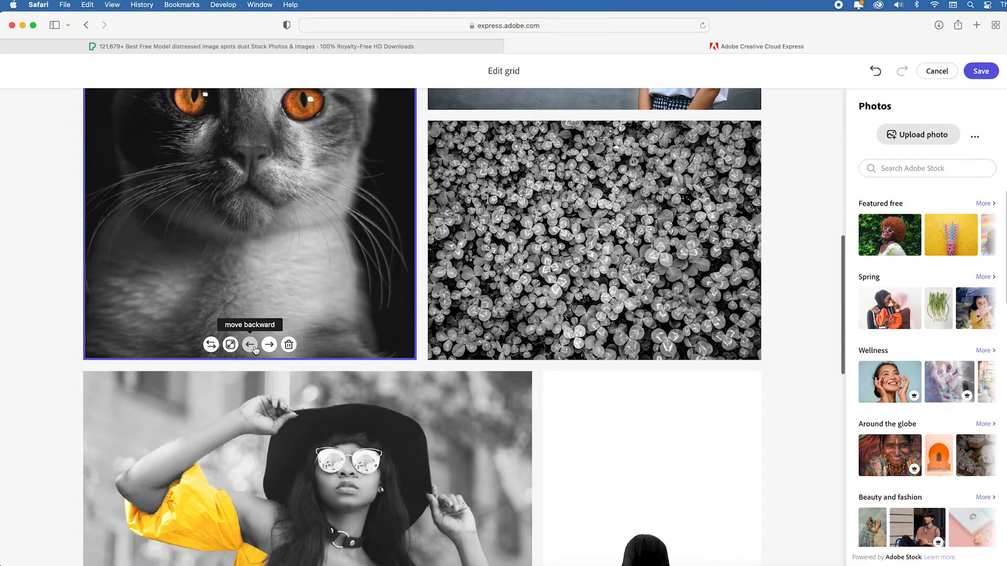
click(250, 344)
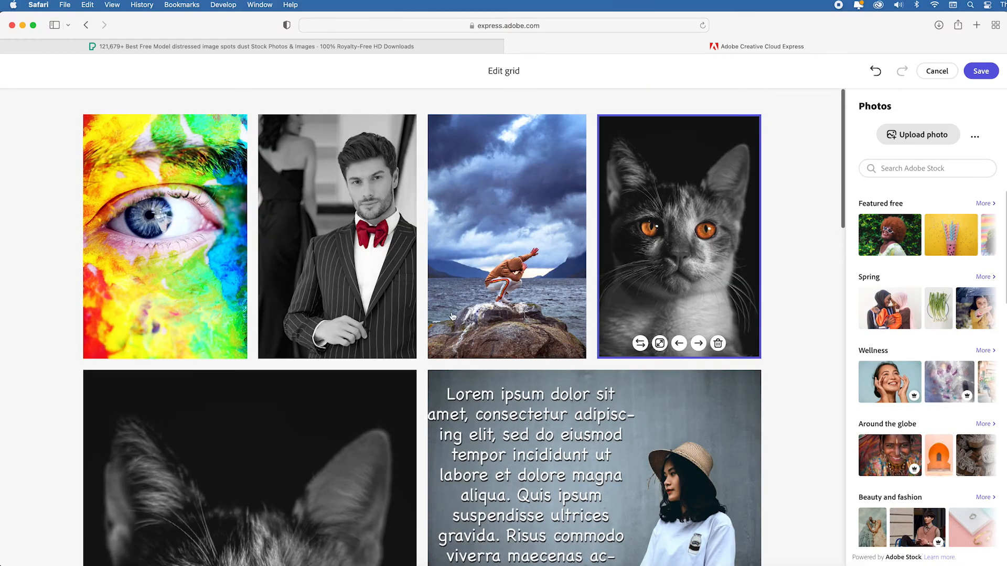
Check the remaining photos down to the sunset seascape and save the photo grid to the web page.
scroll(453, 316, down, 10)
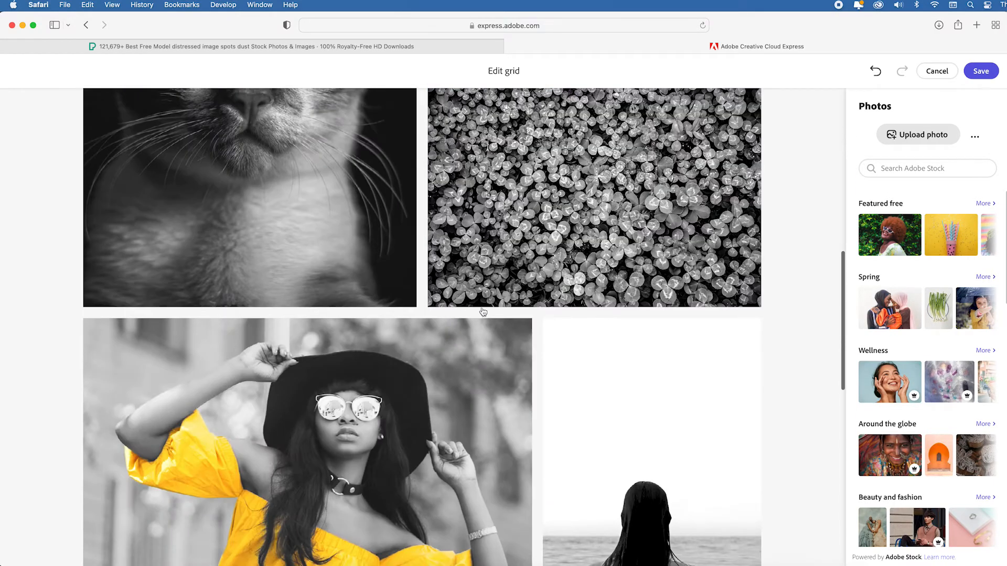
scroll(483, 312, down, 8)
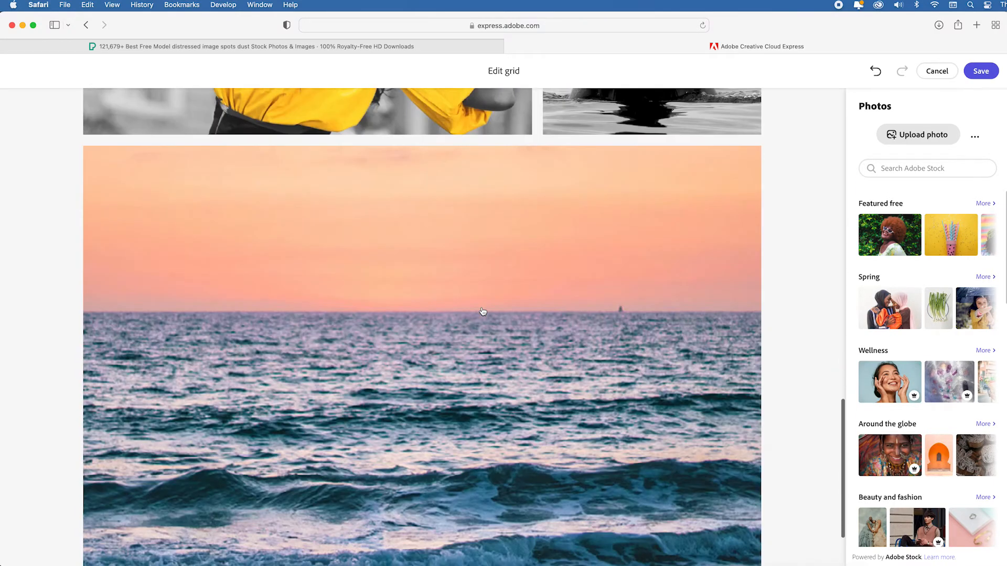
click(981, 71)
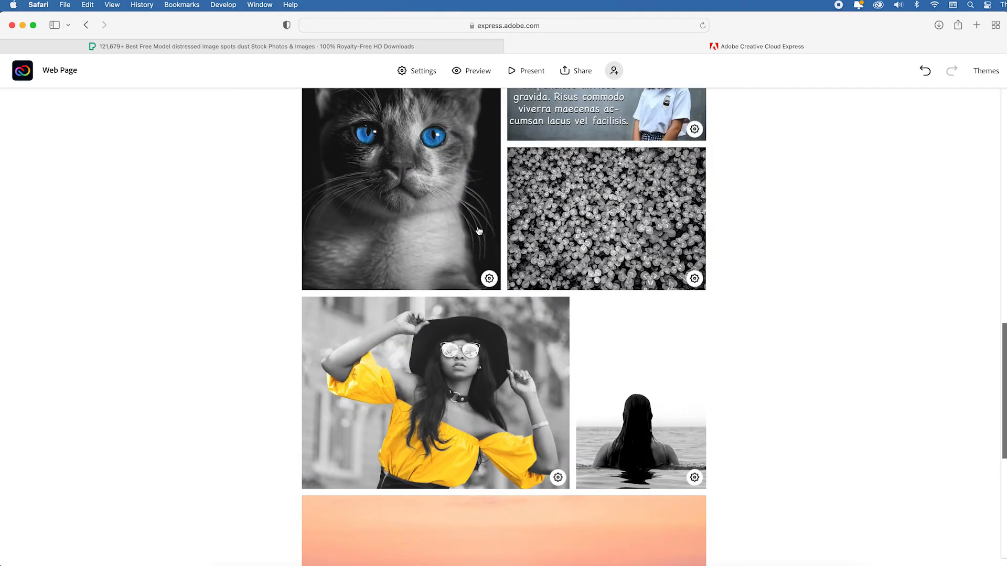
Reopen the photo grid for editing, look over its photos, and save it in the same arrangement.
click(479, 231)
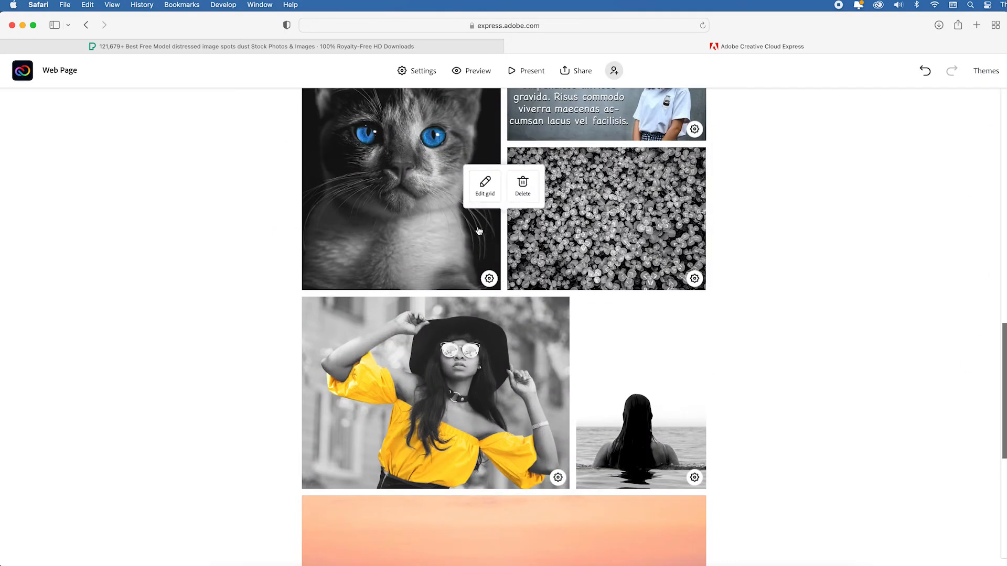
click(484, 187)
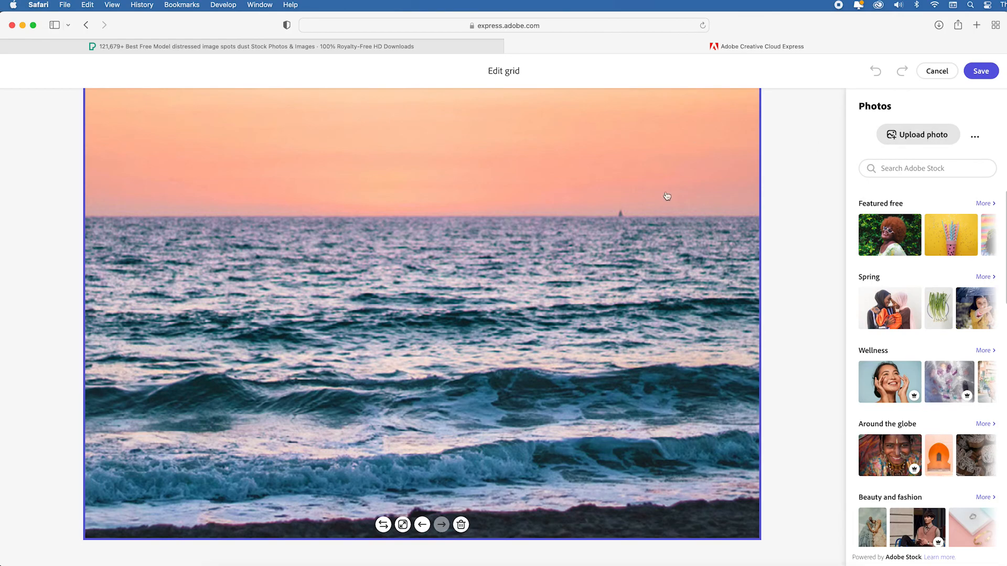
scroll(579, 231, up, 10)
click(980, 71)
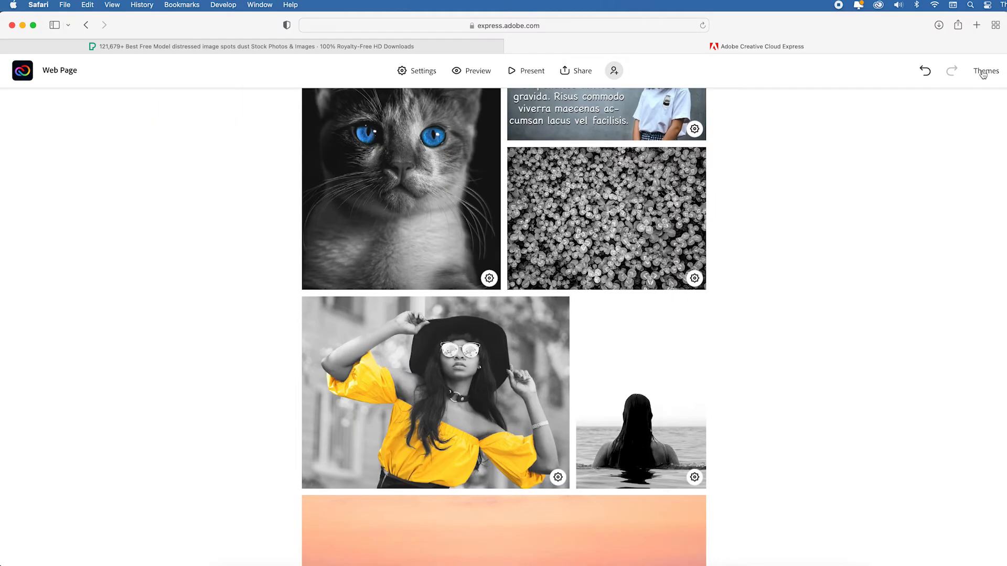
Preview the web page and examine it from the title section down to the last photo in the grid.
scroll(763, 179, up, 10)
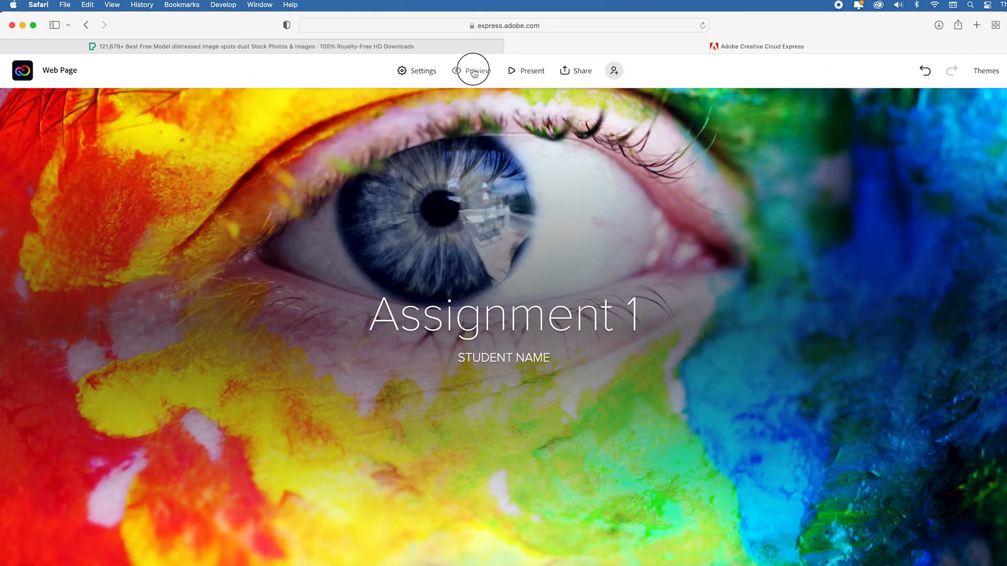
click(473, 71)
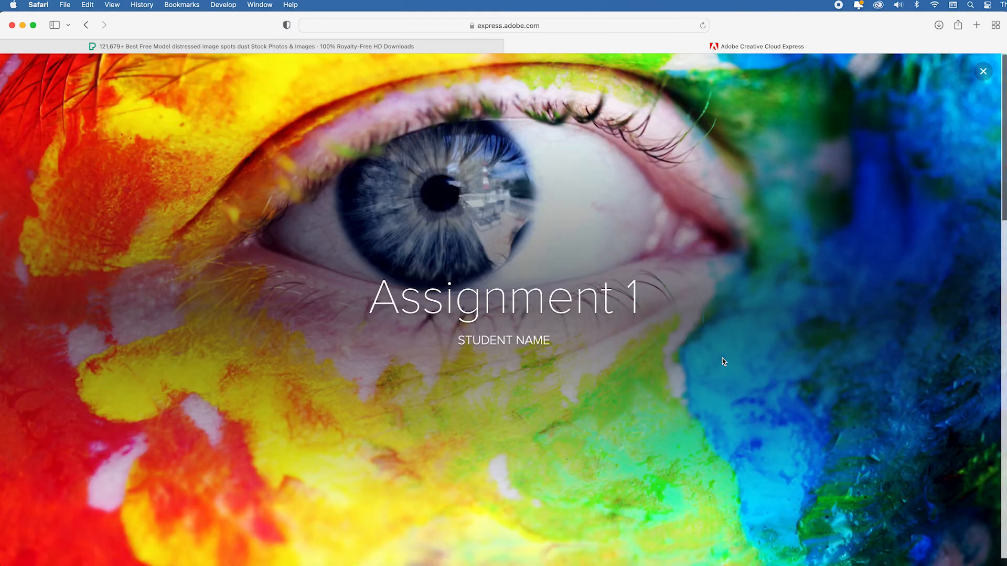
scroll(706, 390, down, 10)
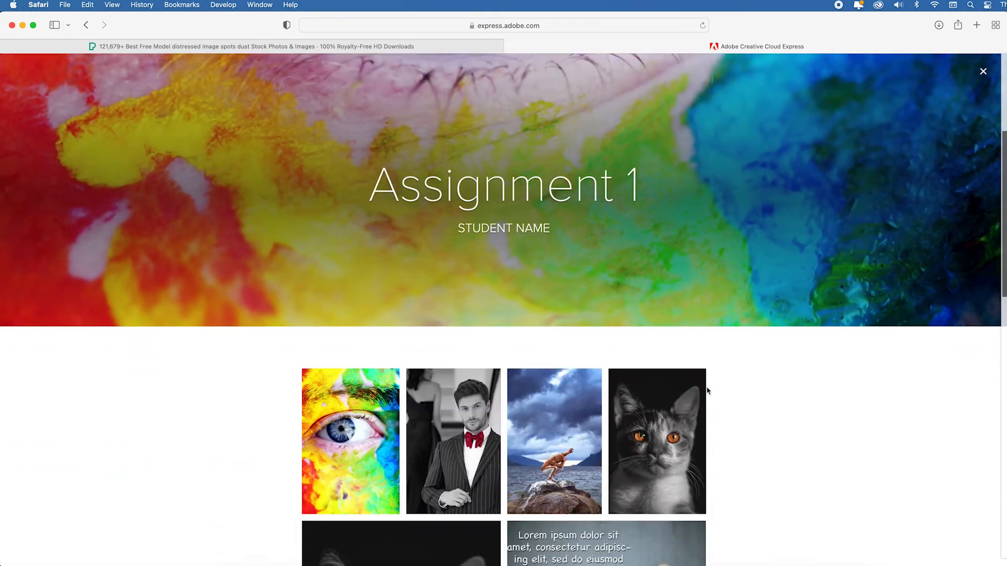
scroll(707, 392, down, 10)
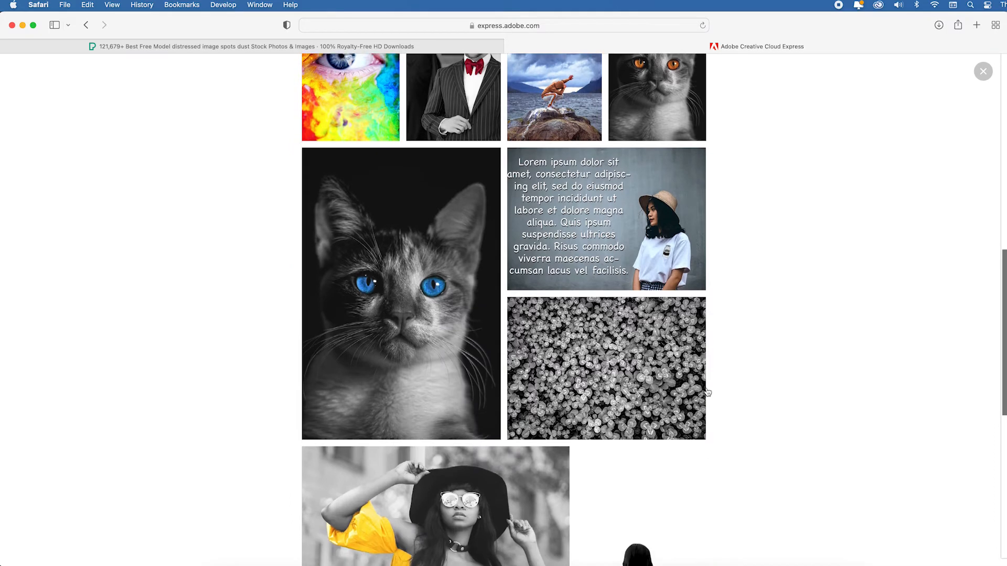
scroll(708, 393, down, 5)
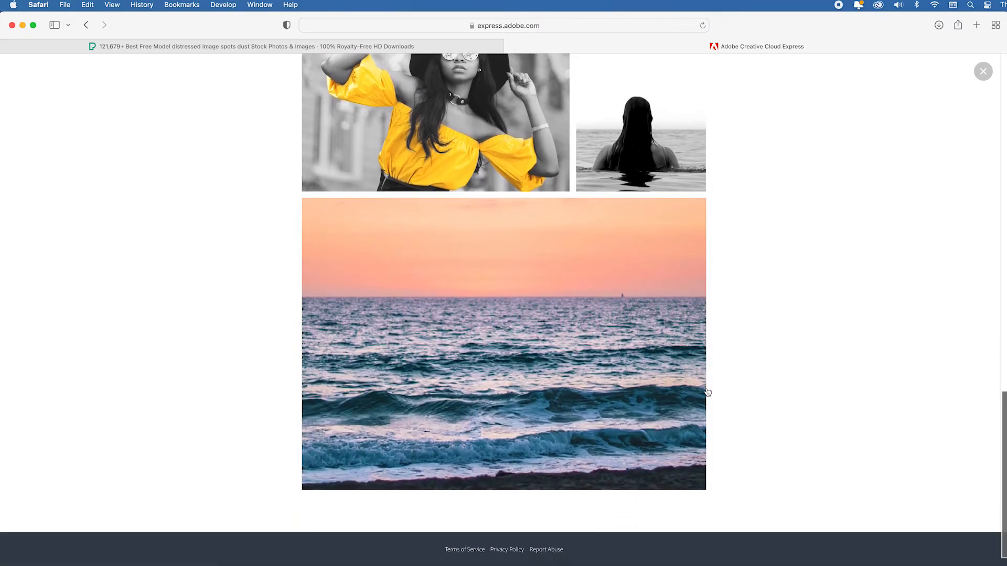
scroll(707, 392, up, 5)
scroll(708, 393, up, 15)
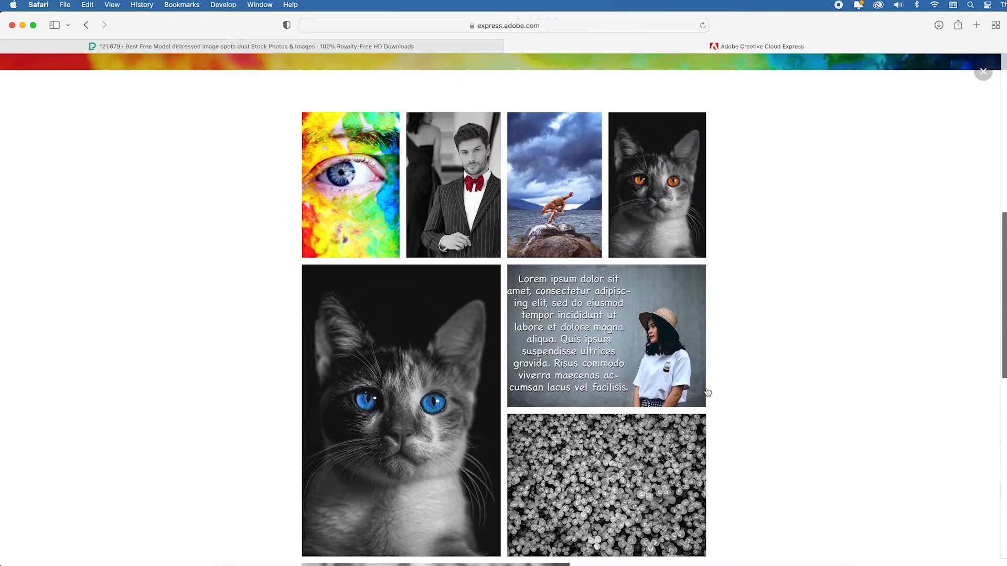
scroll(707, 393, down, 5)
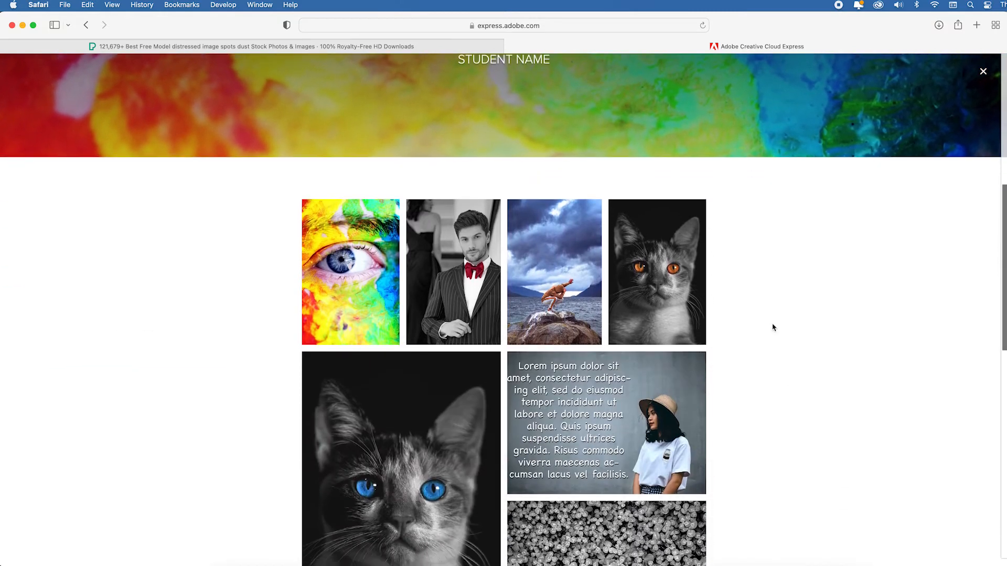
View the painted eye, suited man and orange-eyed cat photos enlarged in the preview, closing each one again.
click(370, 256)
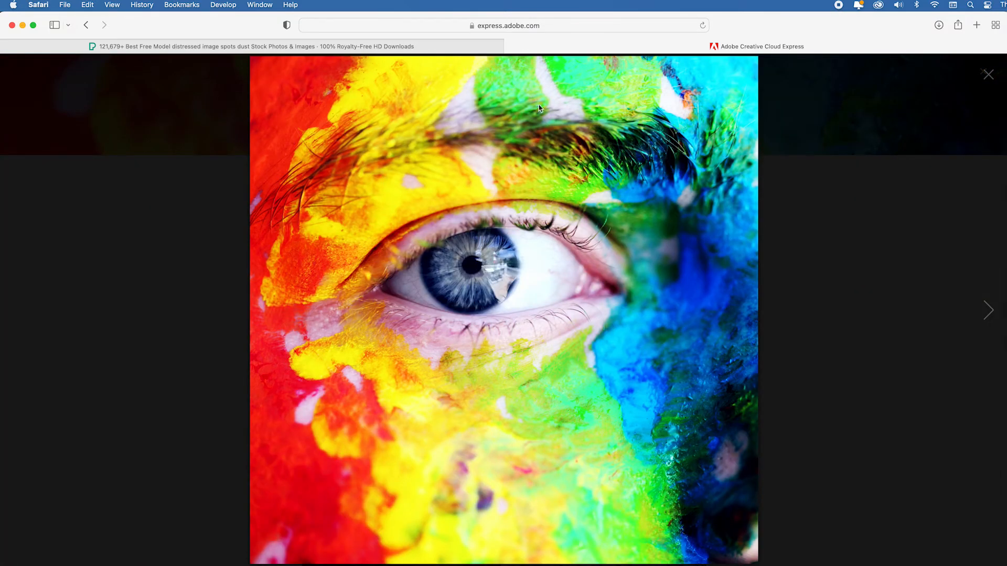
click(988, 76)
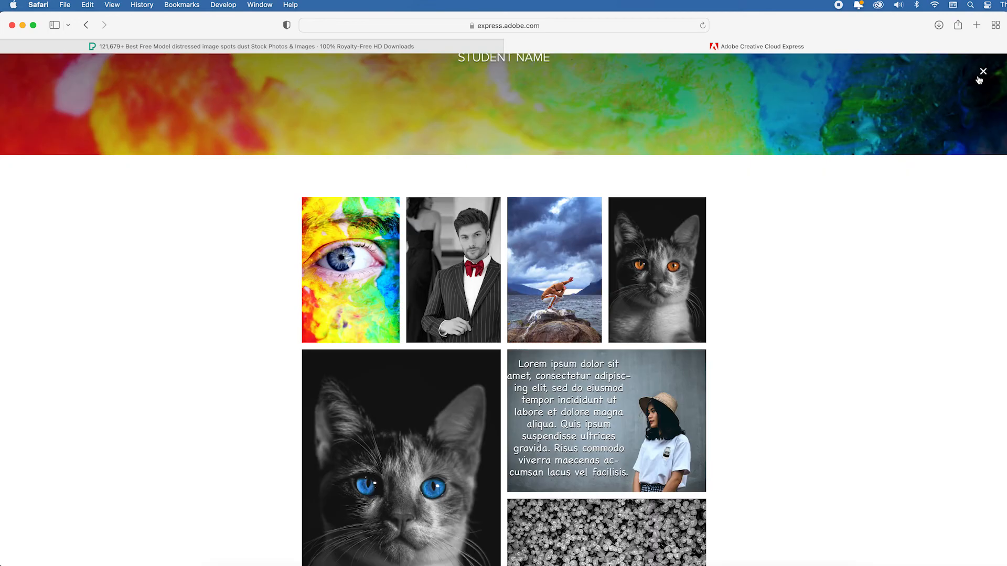
click(460, 242)
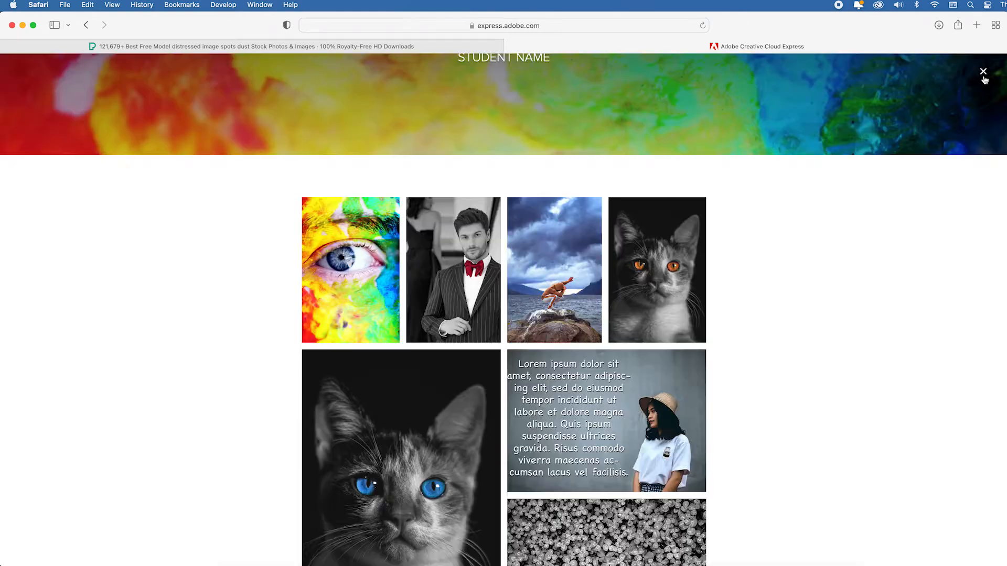
click(987, 76)
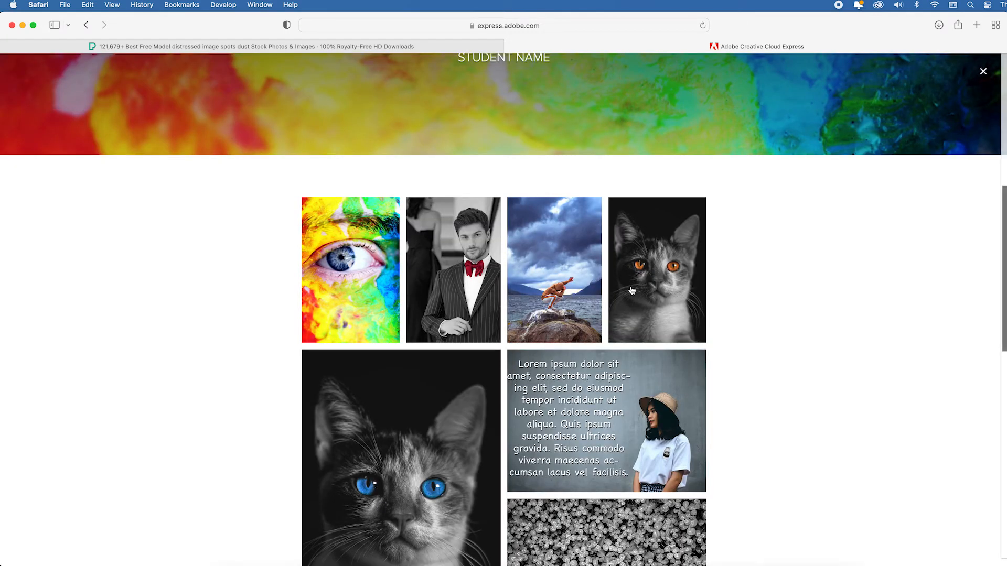
click(659, 284)
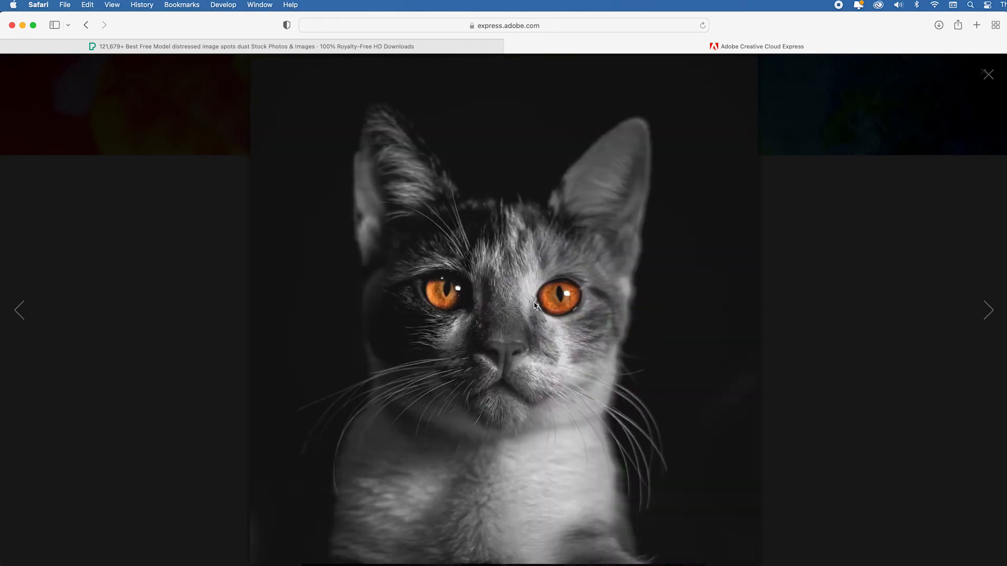
click(791, 238)
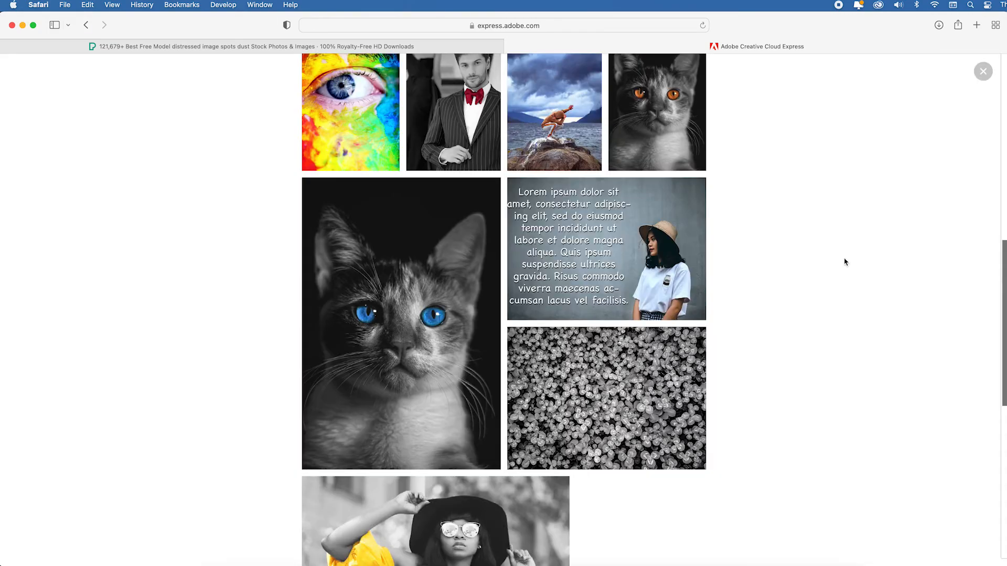
Look over the remaining photos in the preview down to the sunset seascape and close the preview.
scroll(888, 261, down, 10)
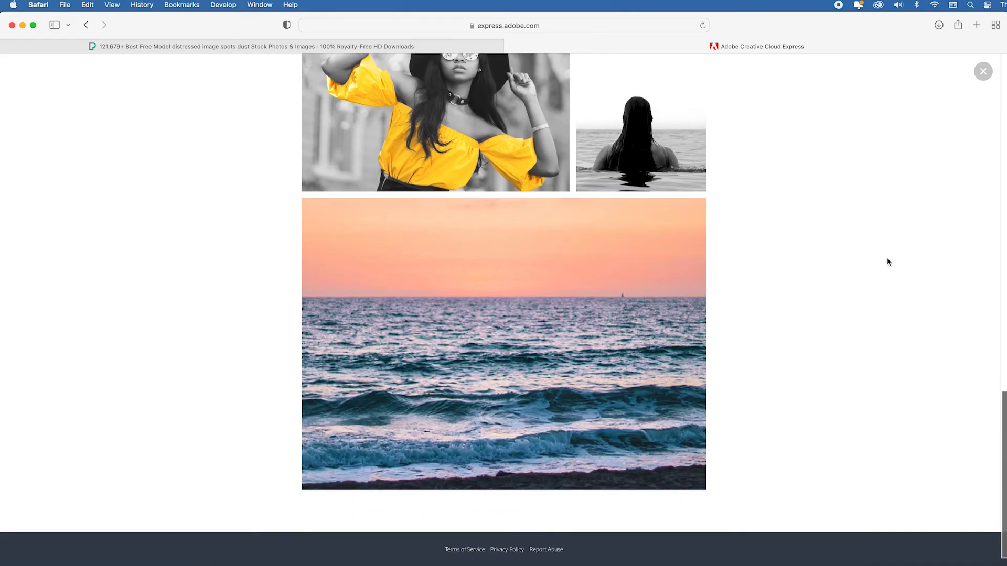
scroll(888, 261, up, 15)
click(983, 72)
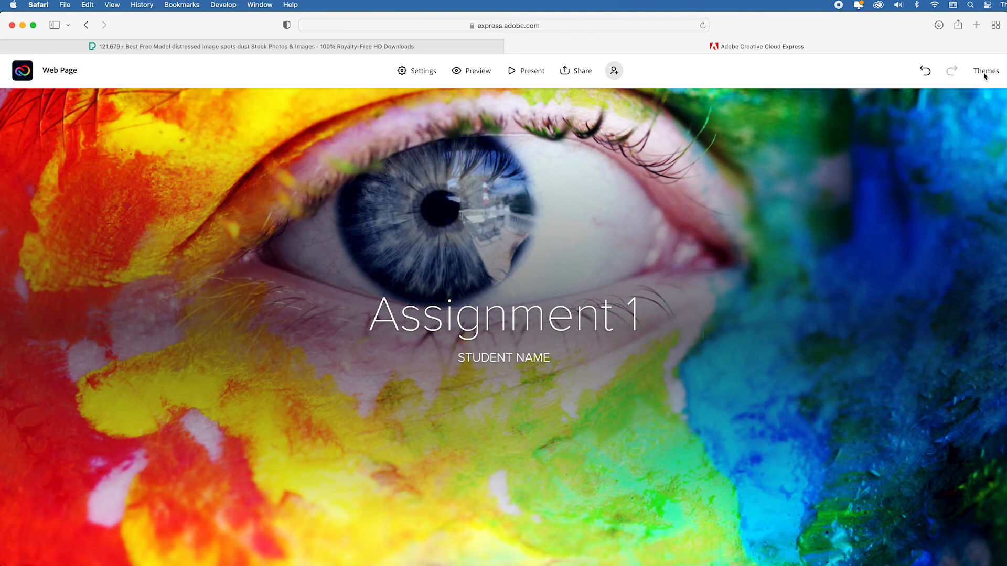
Open the publishing options for sharing the web page, check the available categories, and enable the author name.
click(572, 76)
click(618, 103)
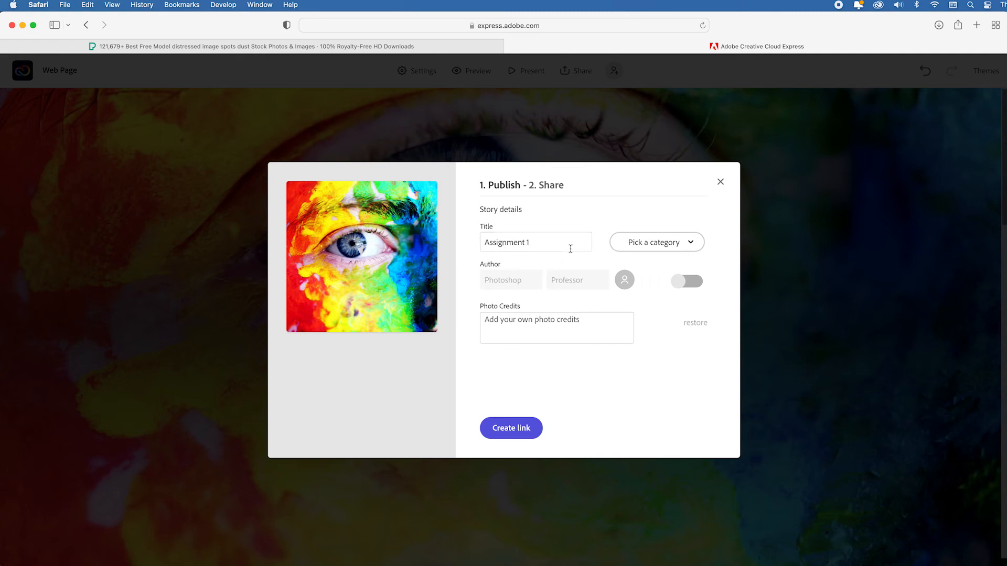
click(688, 242)
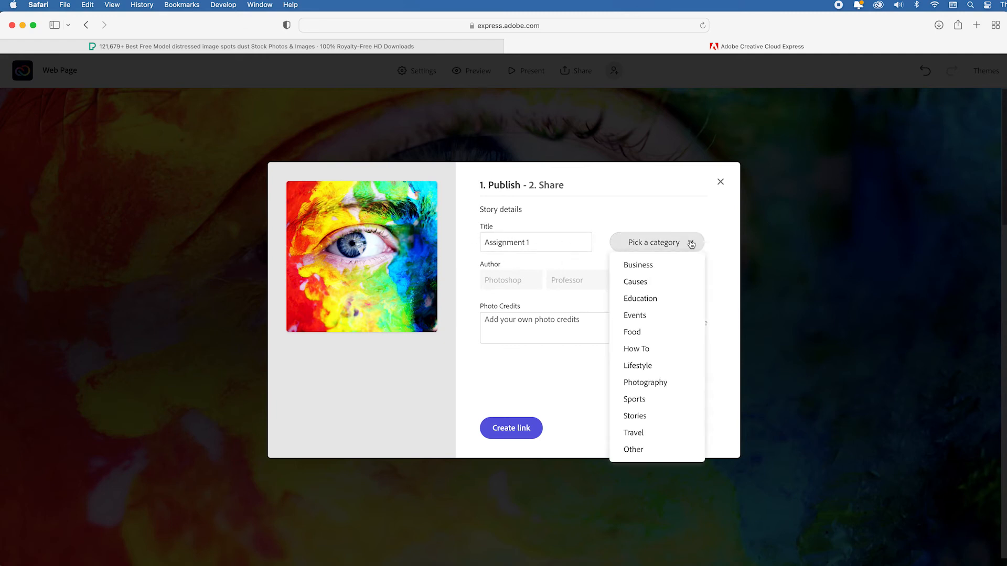
click(627, 210)
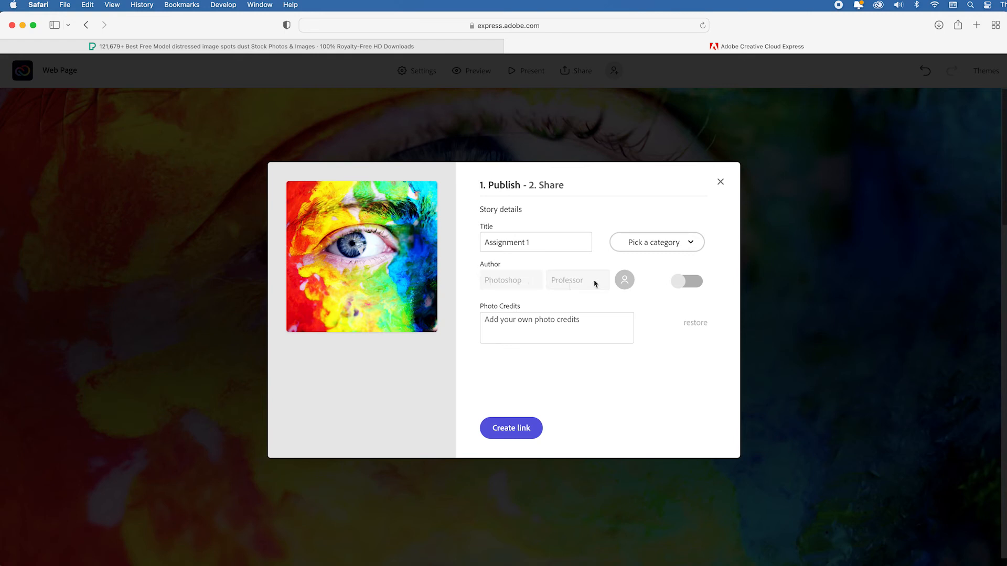
click(681, 284)
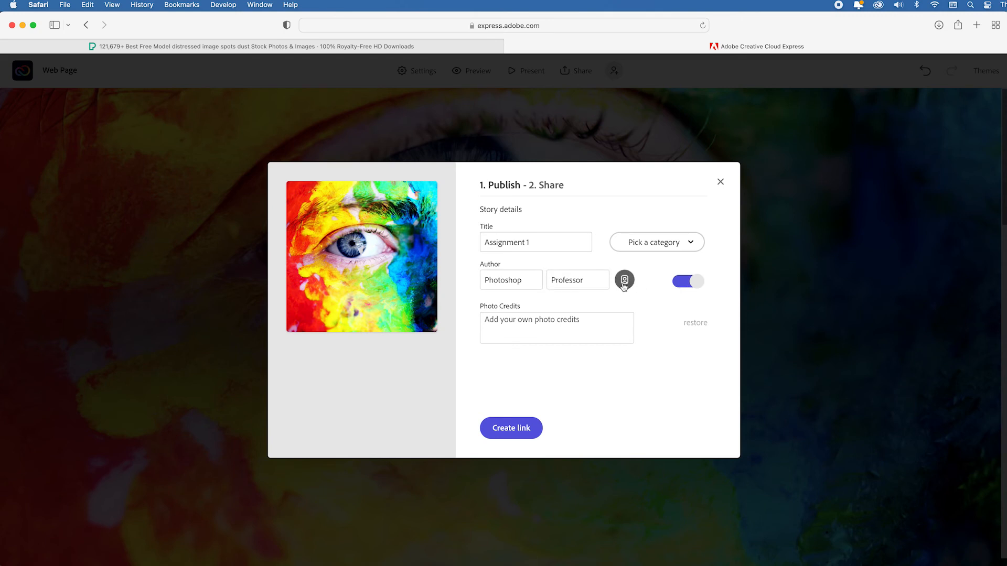
Enter "All rights reserved 2025" as the photo credits for the web page.
click(570, 328)
text(All right)
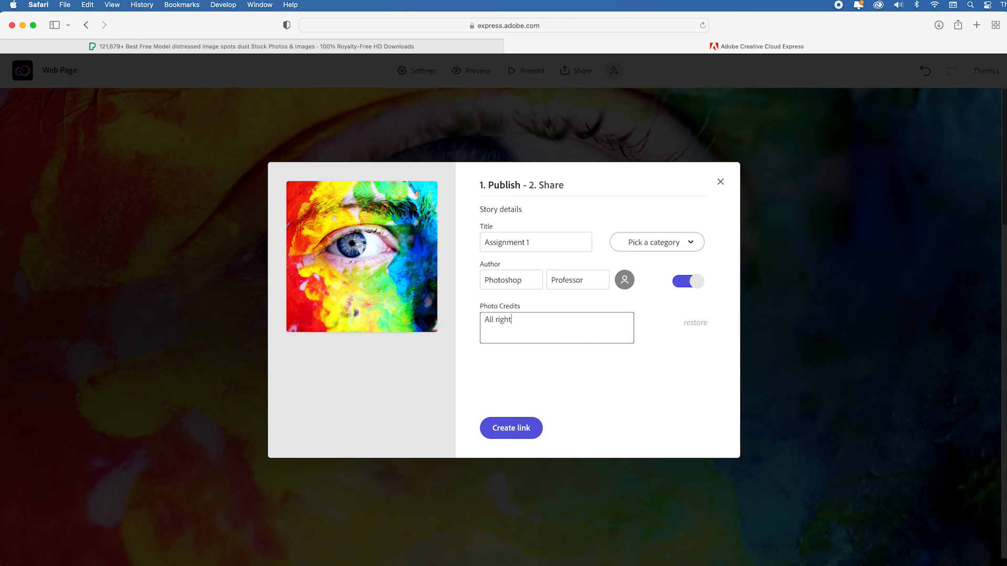
text(s reserved 2022)
key(BackSpace)
text(5)
Publish the web page by creating its shareable link and copy that link.
click(512, 432)
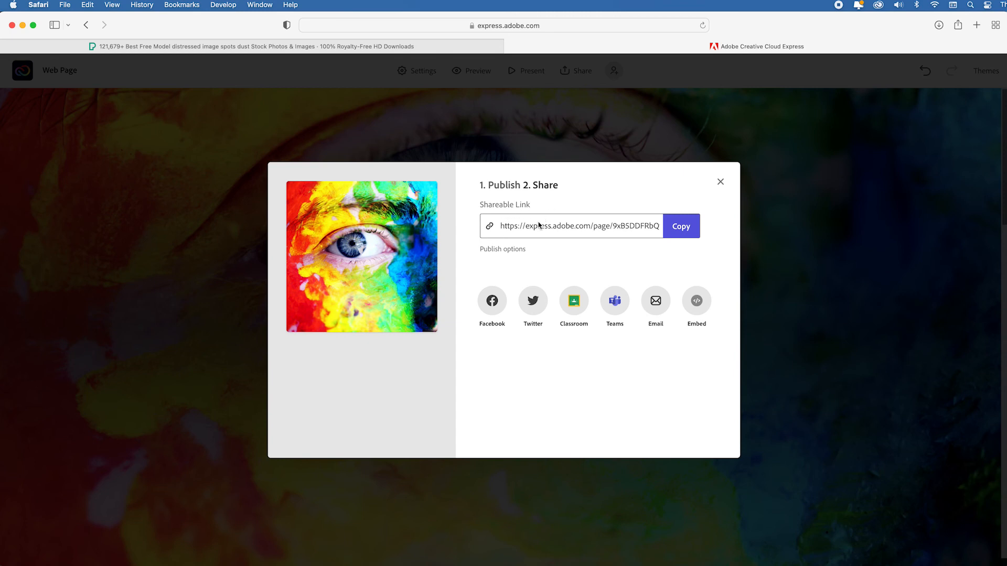
click(688, 231)
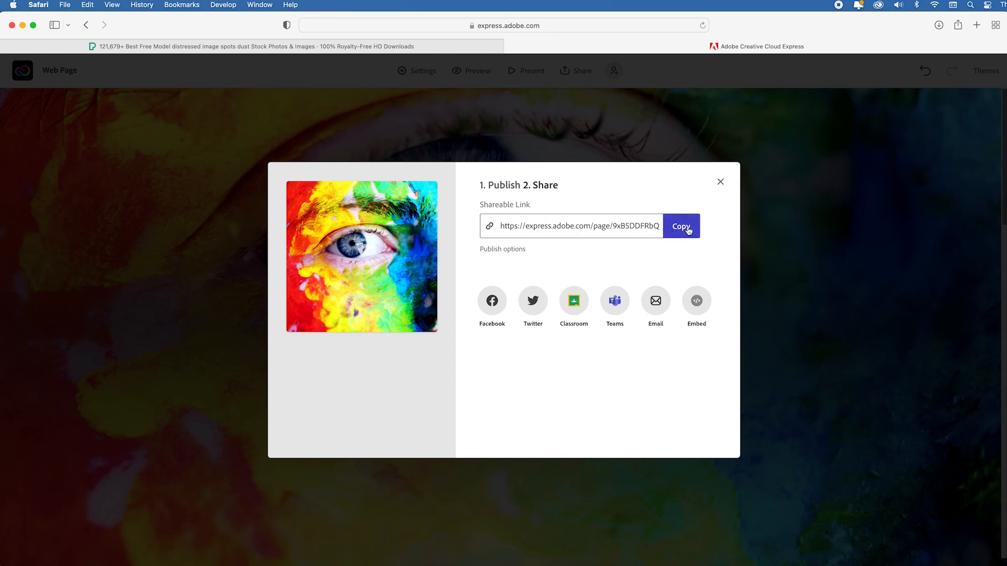